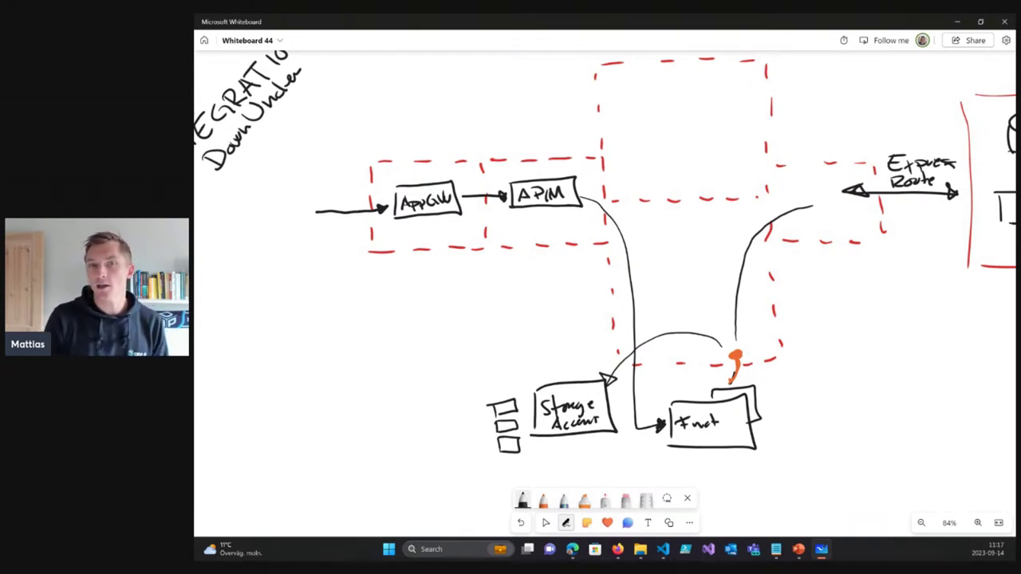
Outline the uppermost small box beside the Storage Account box in orange, then reselect the black pen
left_click(543, 499)
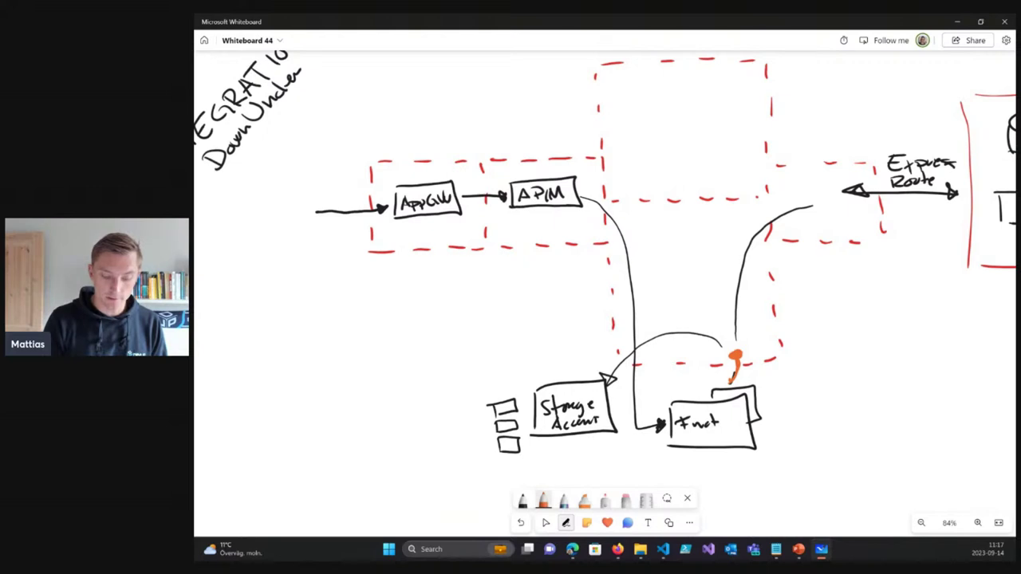
mouse_move(491, 418)
left_mouse_down()
mouse_move(511, 398)
mouse_move(493, 415)
mouse_move(515, 405)
left_mouse_up()
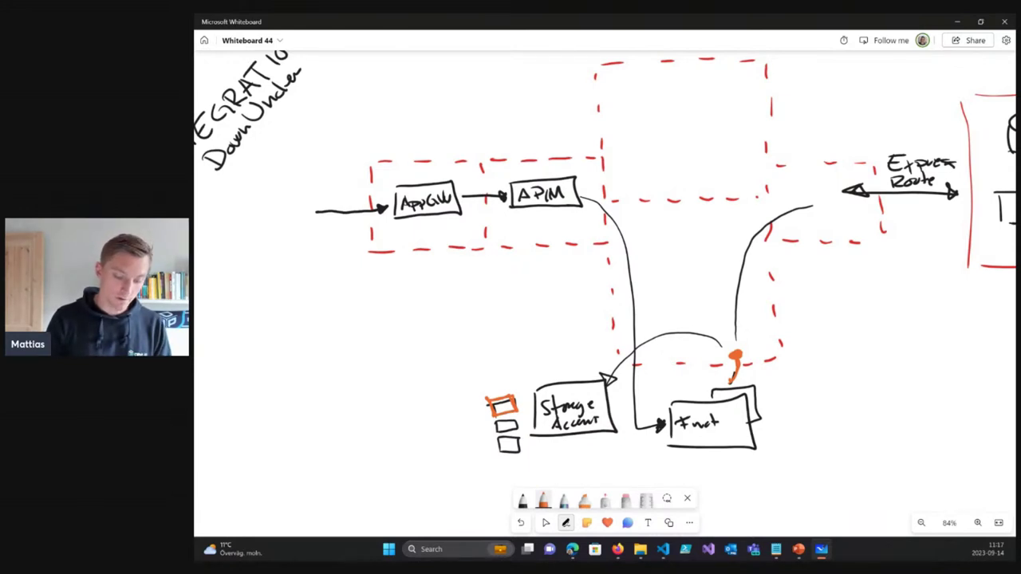
left_click(523, 500)
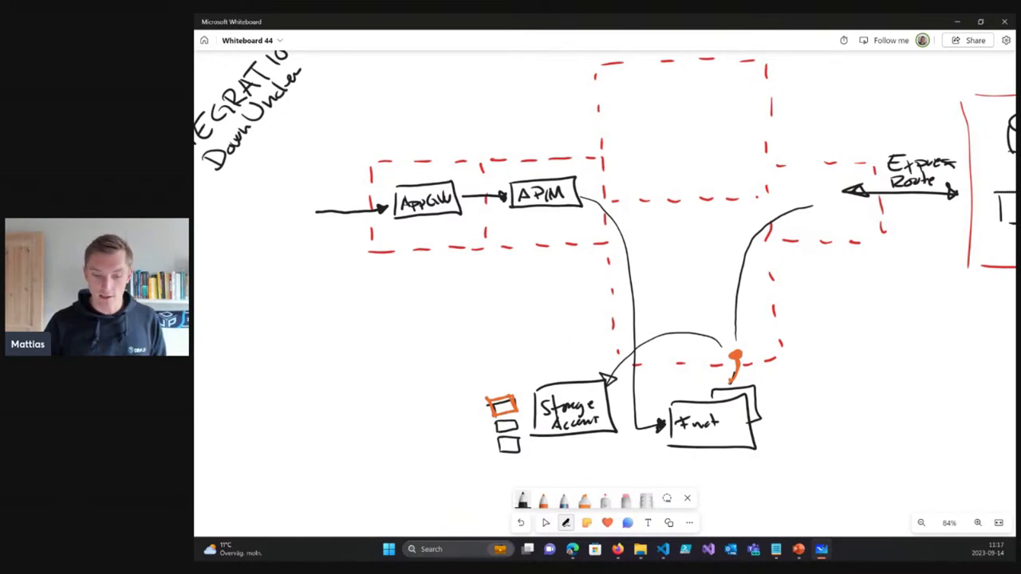
Switch to the Azure portal in Firefox and open the containers of the storage account ch10161unsecure
left_click(821, 549)
left_click(618, 548)
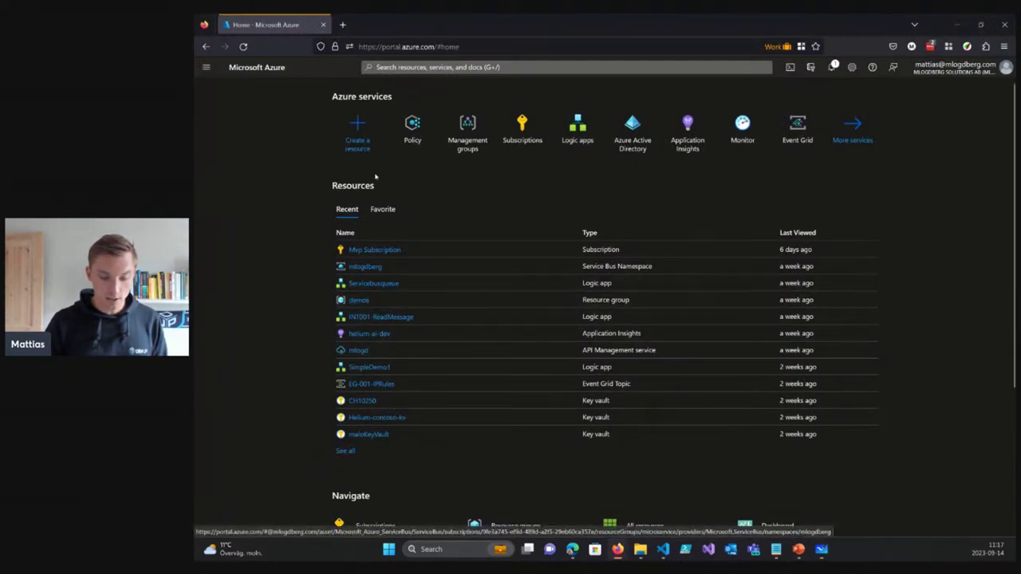
left_click(502, 69)
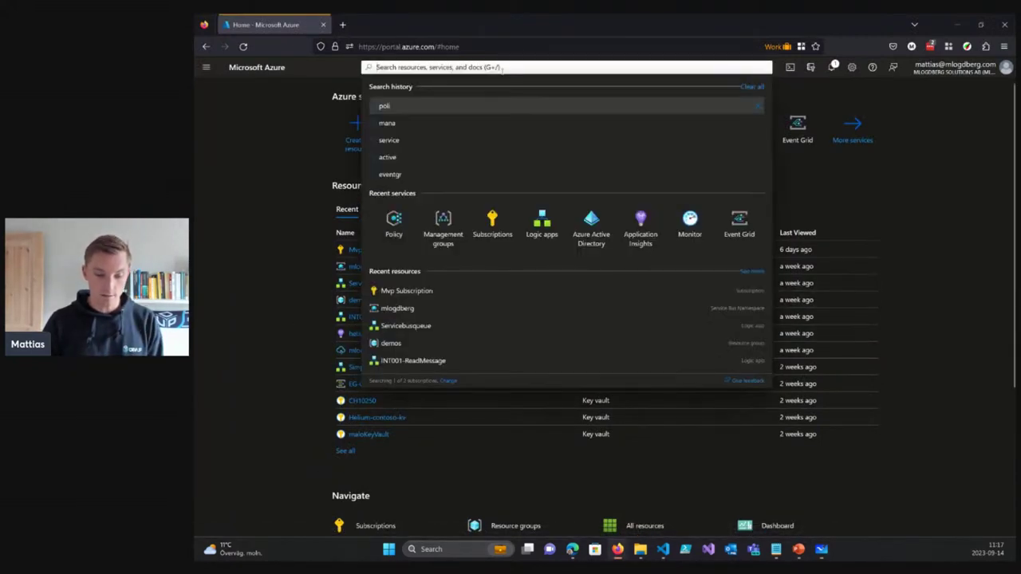
type("stora")
left_click(414, 151)
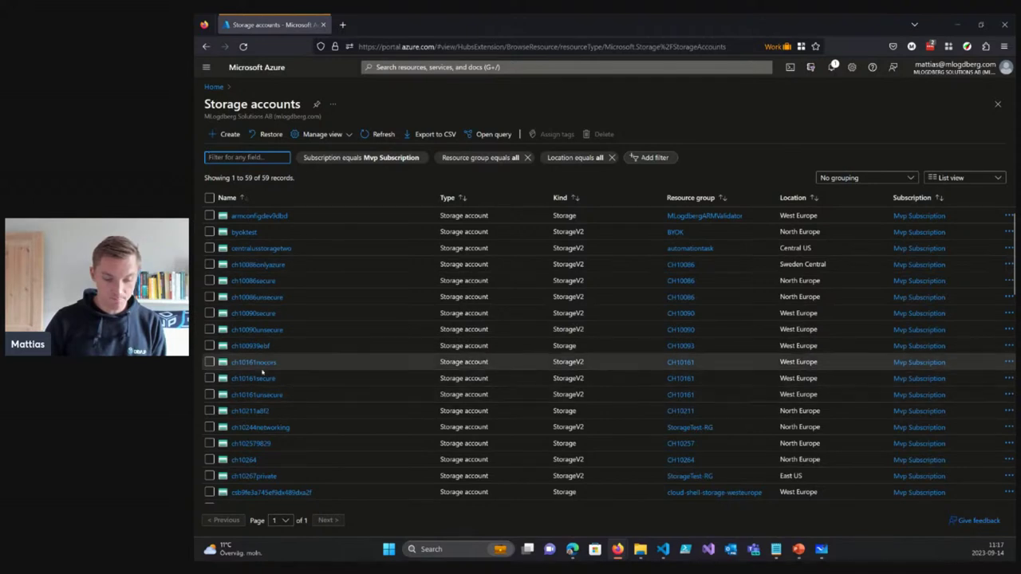
left_click(263, 395)
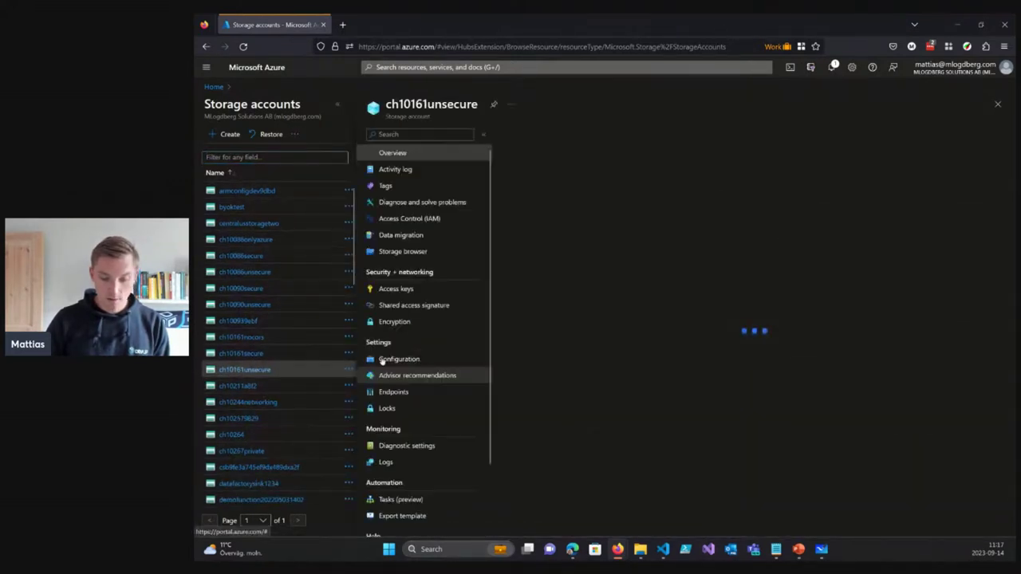
left_click(403, 321)
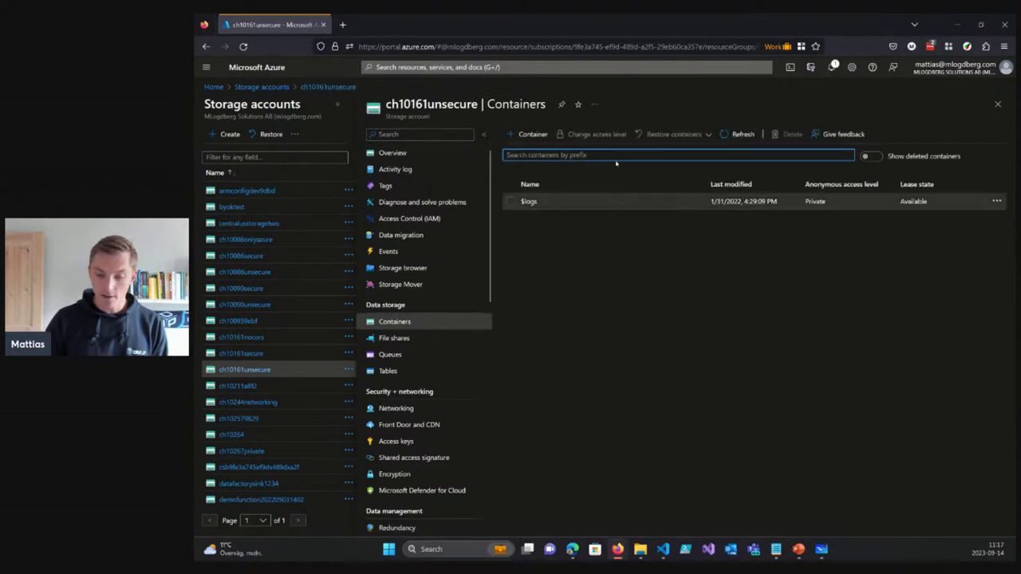
Create a container named "open" with the anonymous access level Blob (anonymous read access for blobs only)
left_click(532, 134)
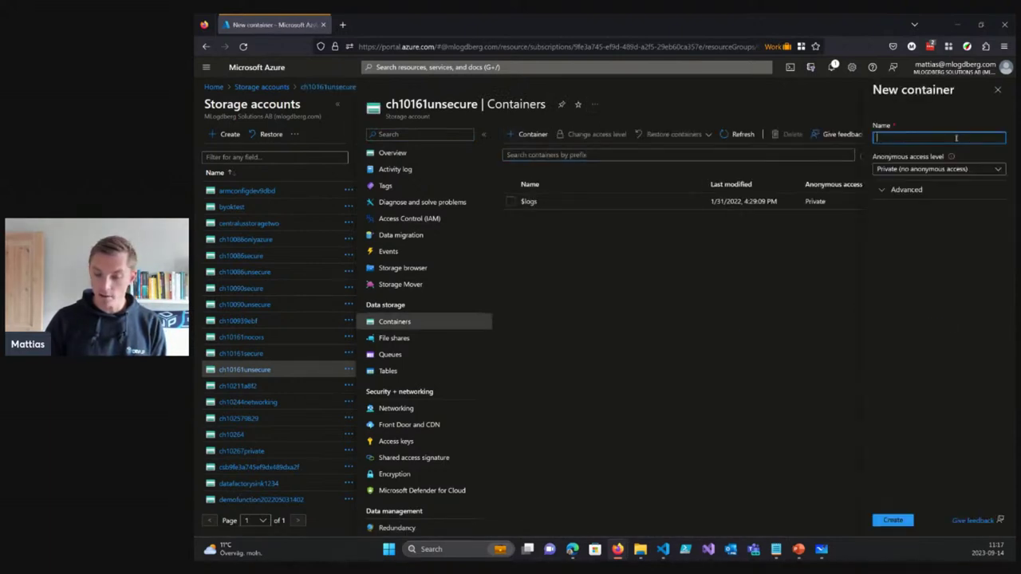
left_click(956, 169)
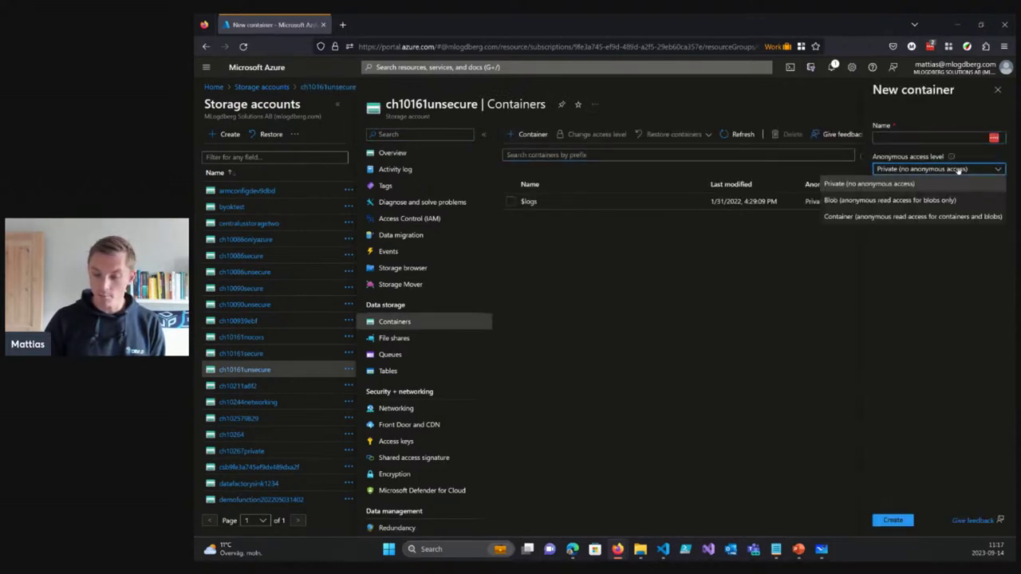
left_click(954, 216)
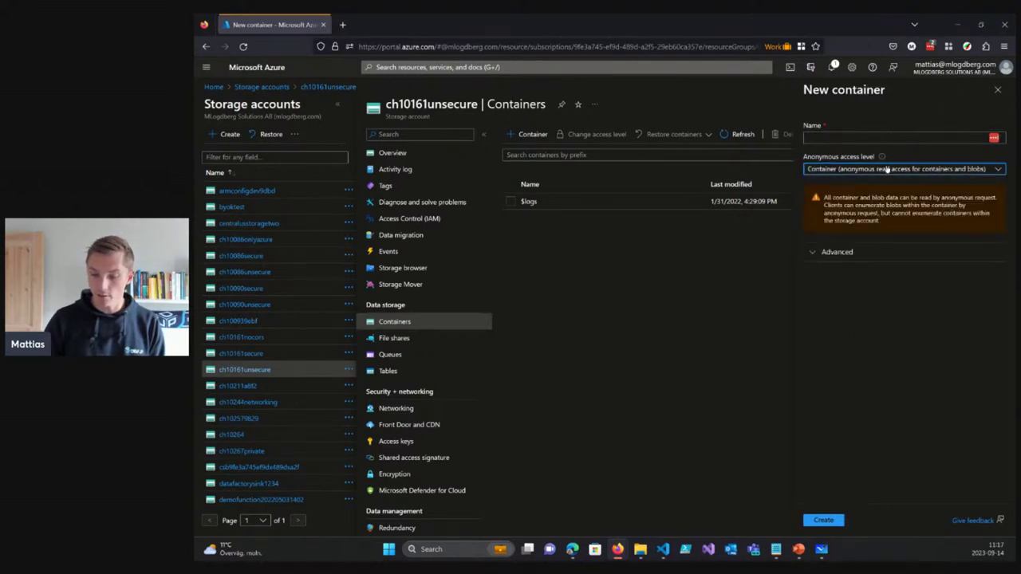
left_click(887, 169)
left_click(870, 200)
left_click(840, 137)
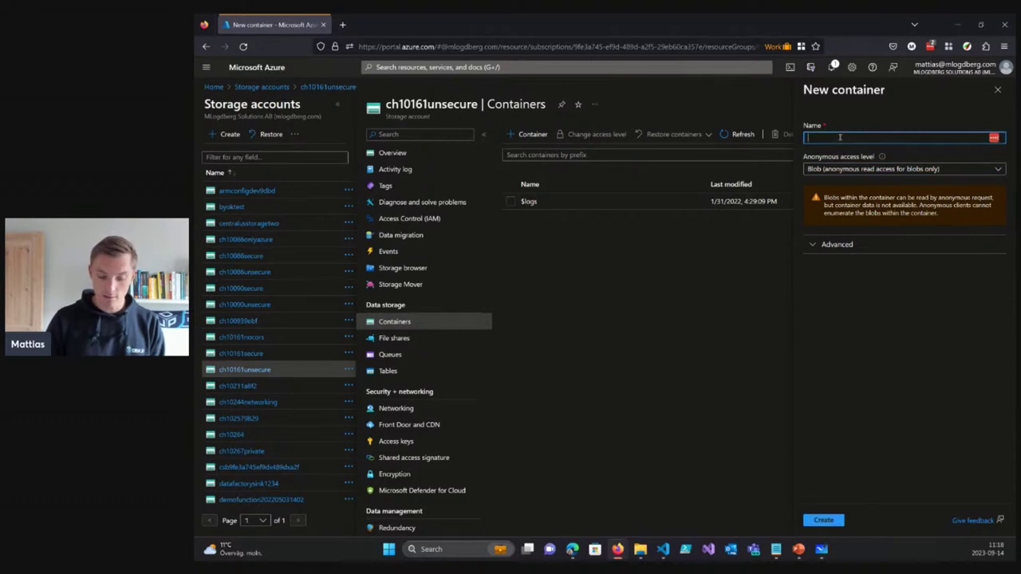
type("open")
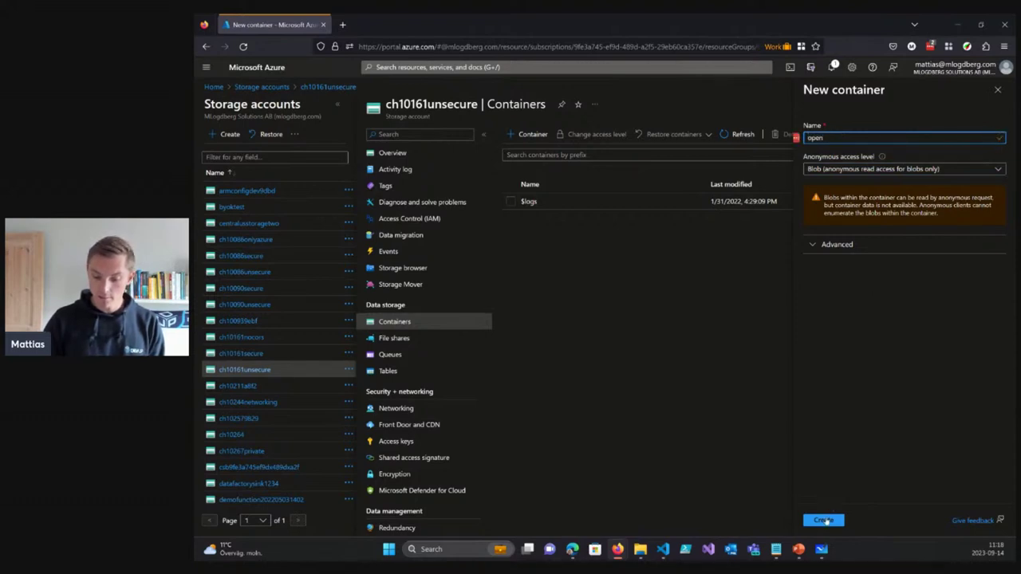
left_click(824, 520)
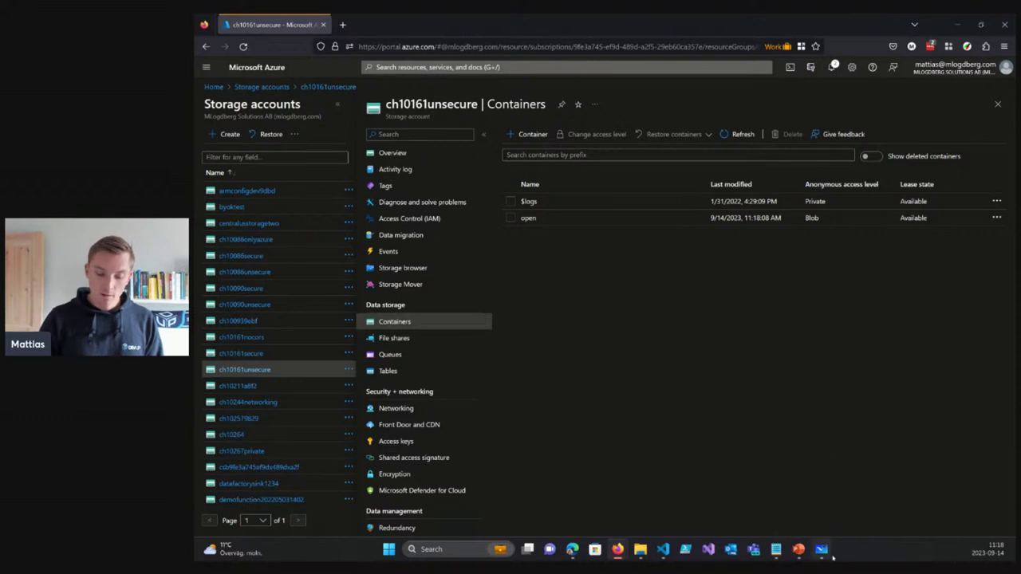
Switch to Microsoft Whiteboard and draw a short black bullet dash just below the Storage Account box
mouse_move(822, 548)
left_click(829, 498)
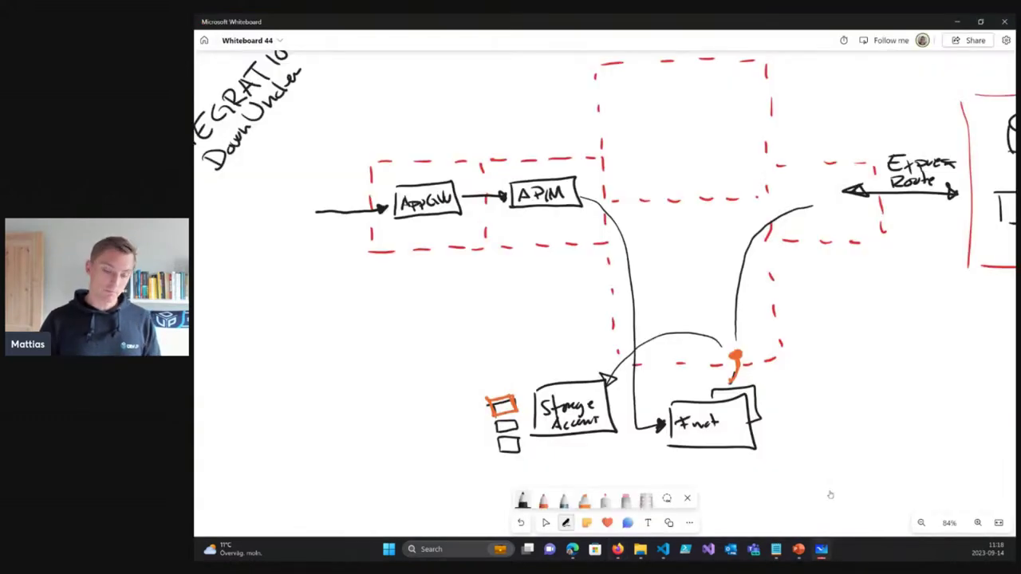
left_click_drag(529, 451, 545, 450)
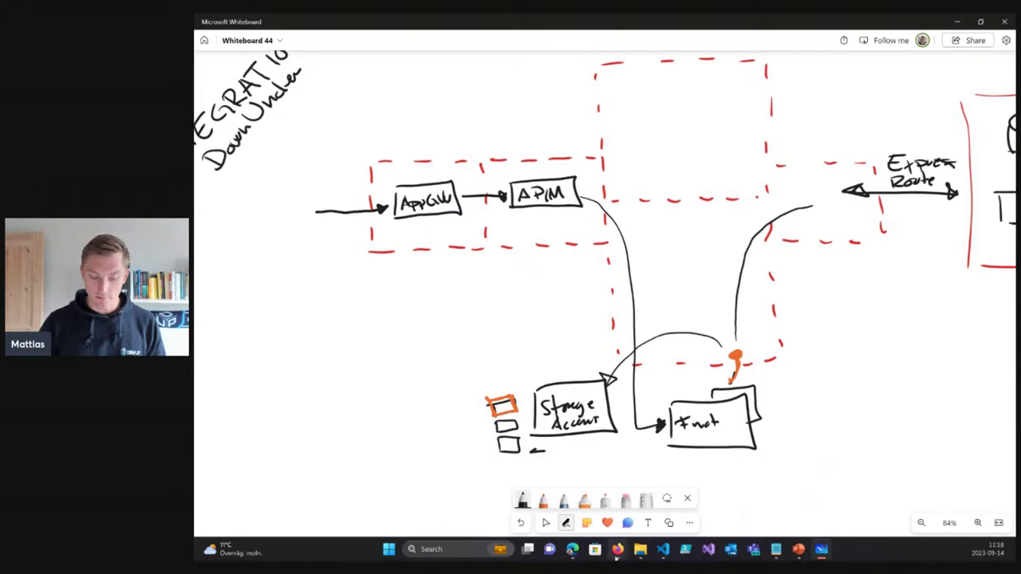
Switch to the Azure portal in Firefox and save ch10161unsecure's configuration with Allow Blob anonymous access set to Disabled
mouse_move(618, 549)
left_click(839, 489)
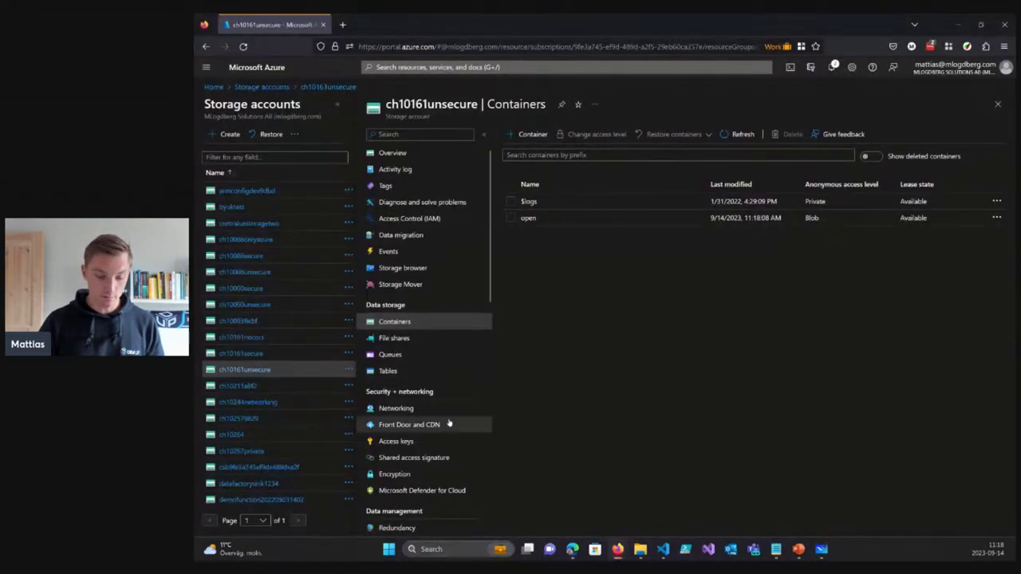
scroll(419, 343, "down", 5)
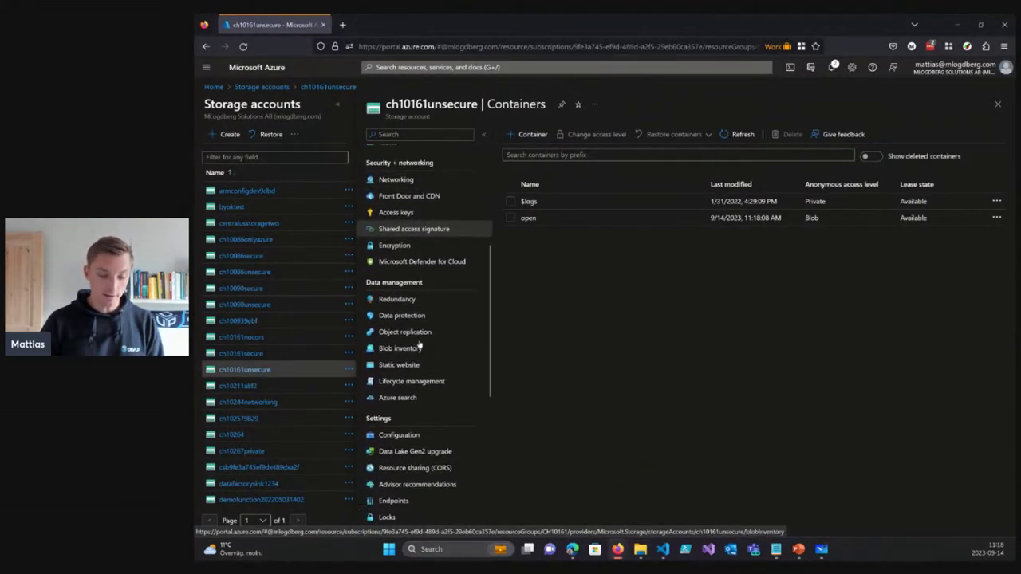
left_click(399, 414)
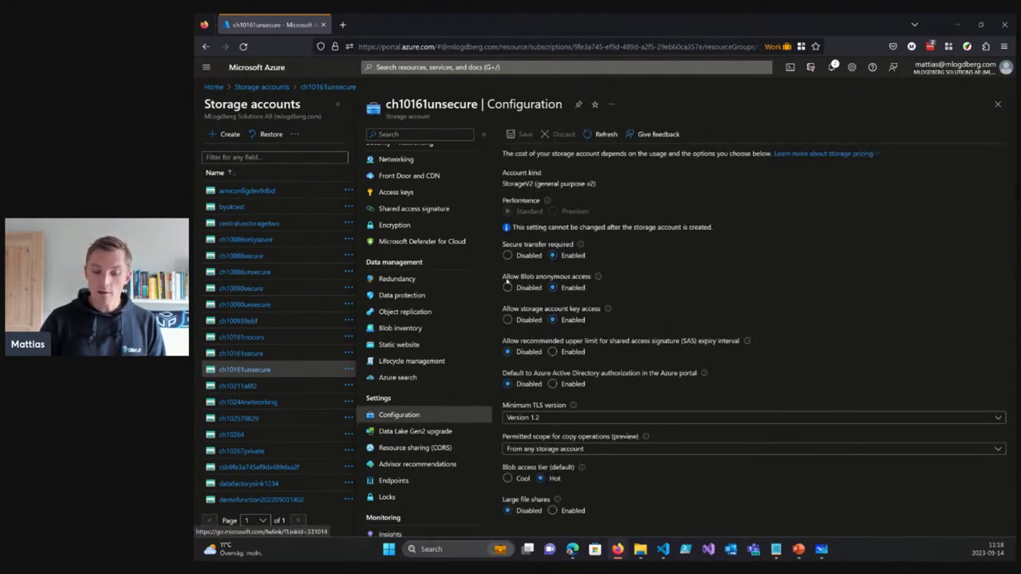
left_click_drag(612, 279, 500, 280)
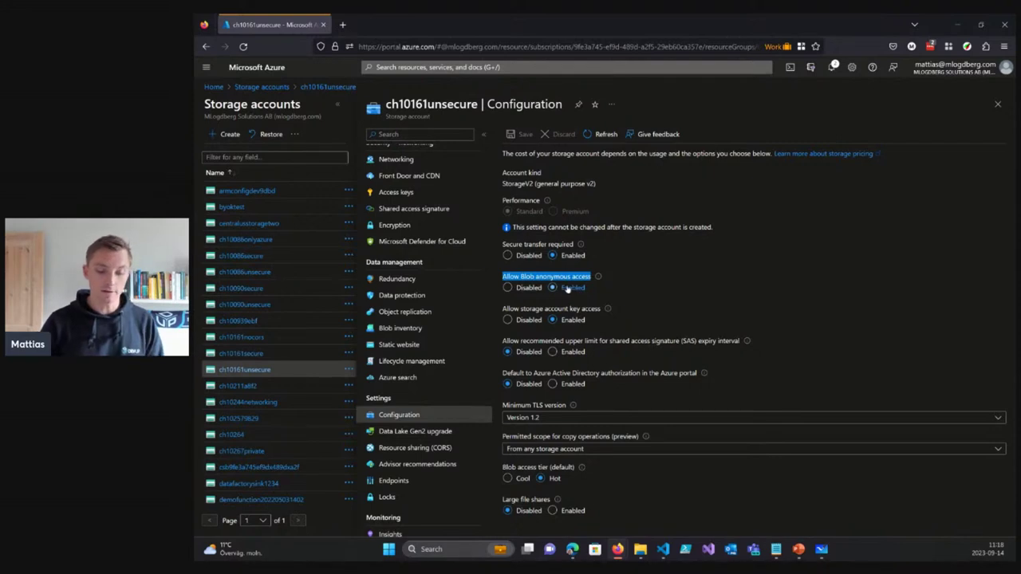
left_click(510, 289)
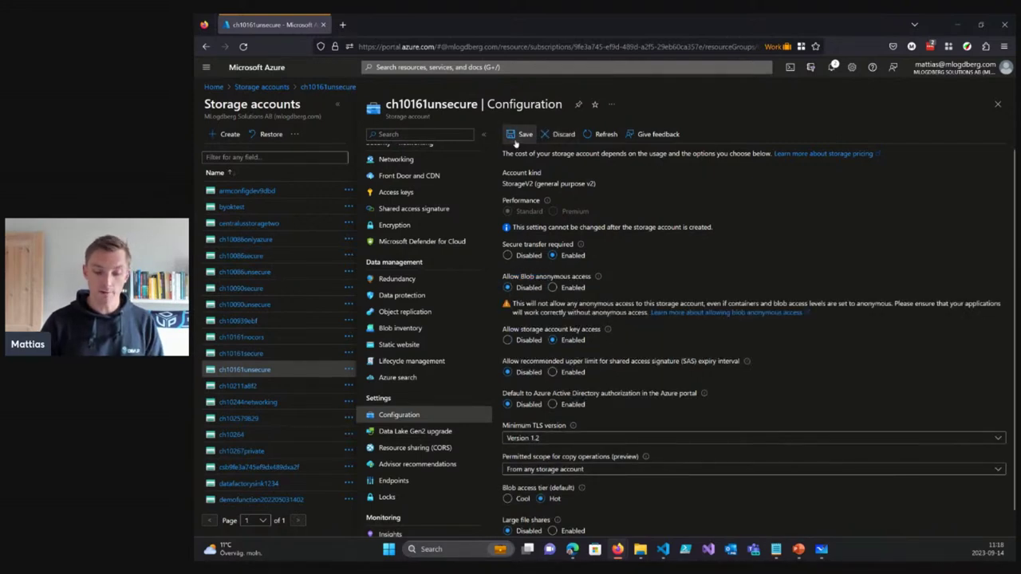
left_click(516, 140)
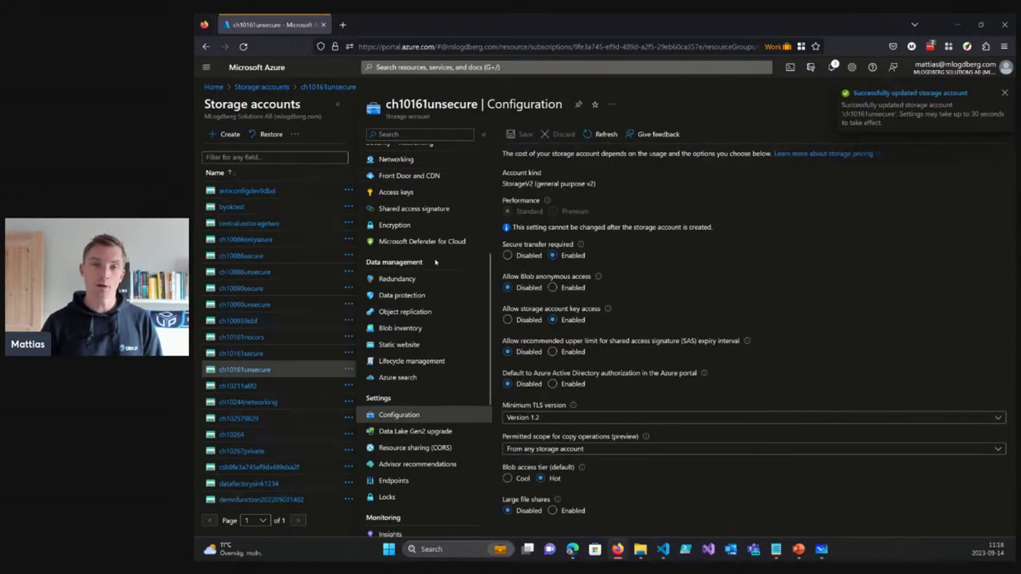
Examine the account overview, the containers' access levels and the anonymous access option for a new container, without creating one
scroll(431, 239, "up", 5)
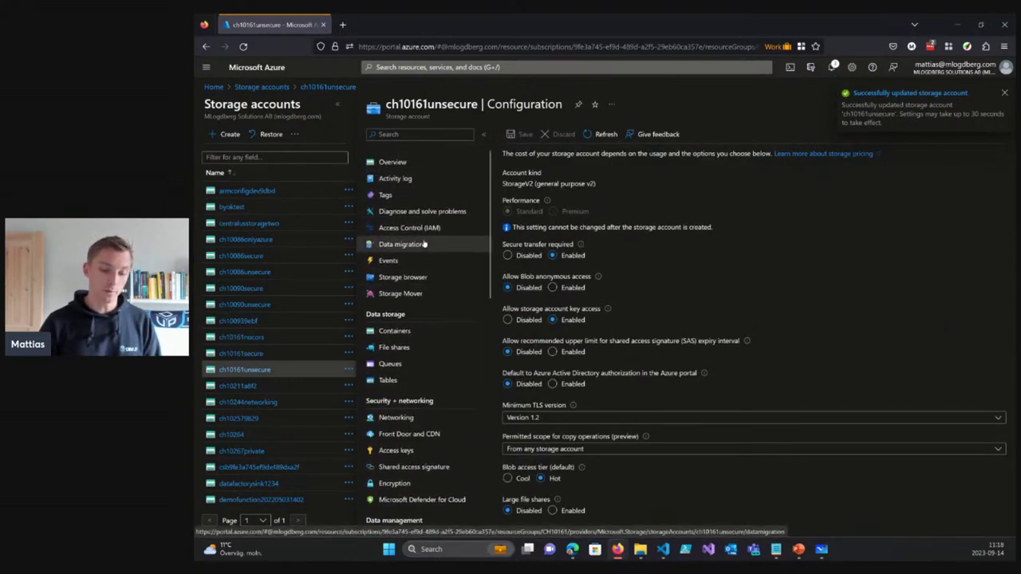
left_click(403, 153)
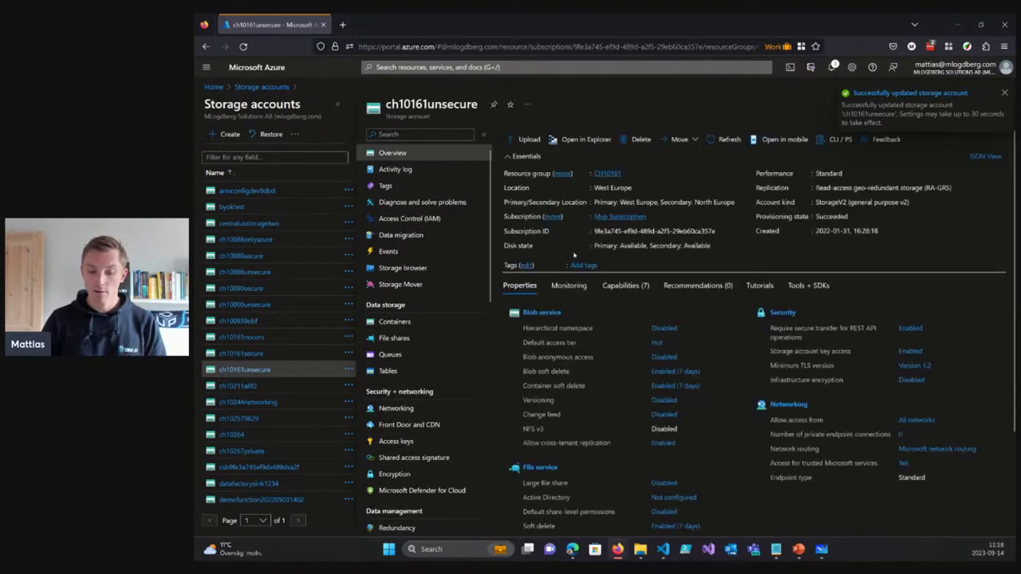
left_click(395, 322)
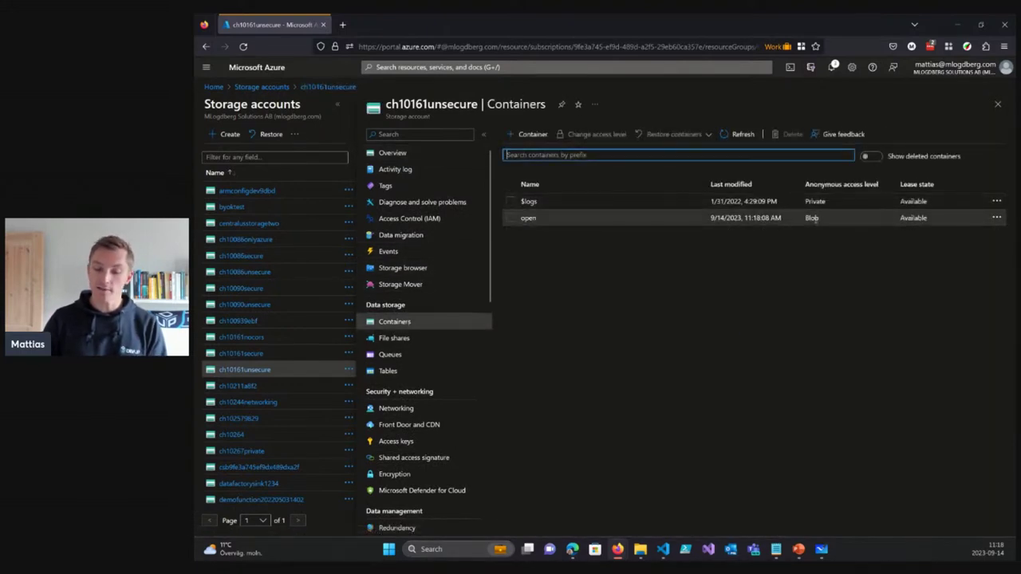
left_click(532, 134)
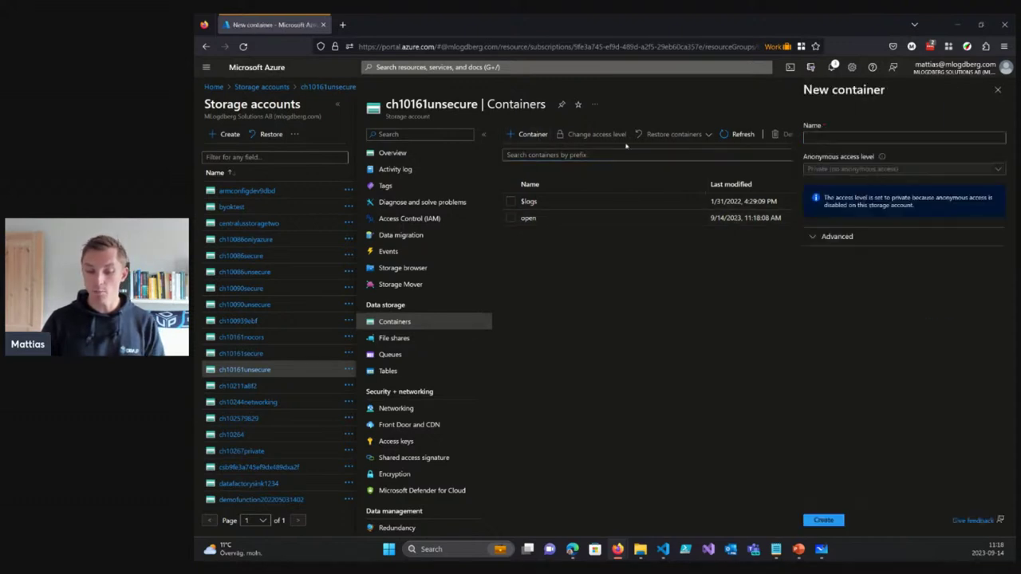
left_click(905, 184)
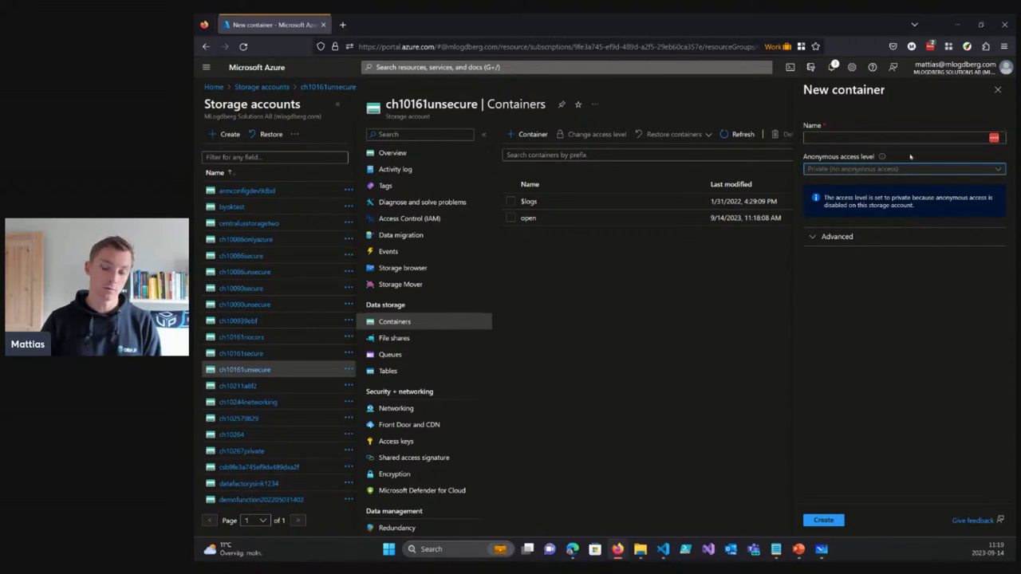
left_click(997, 89)
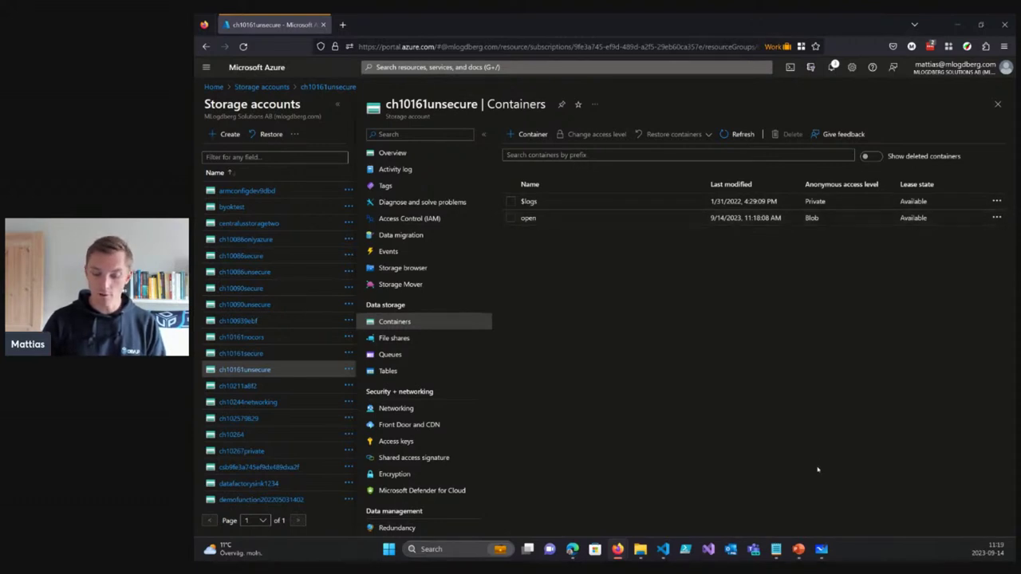
Switch to Microsoft Whiteboard and handwrite "Open" in black after the bullet dash below the Storage Account box
mouse_move(822, 549)
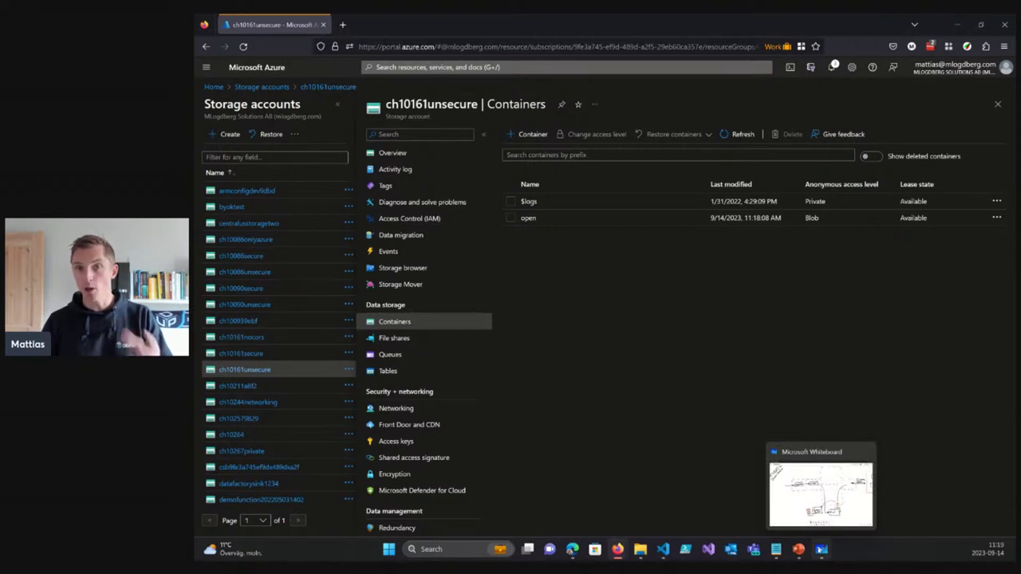
left_click(819, 499)
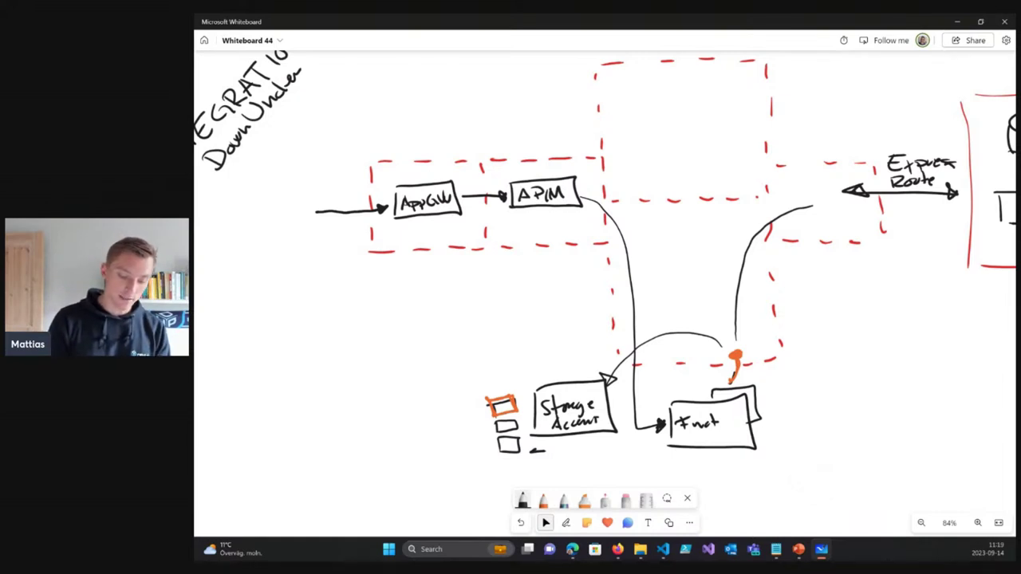
left_click(522, 499)
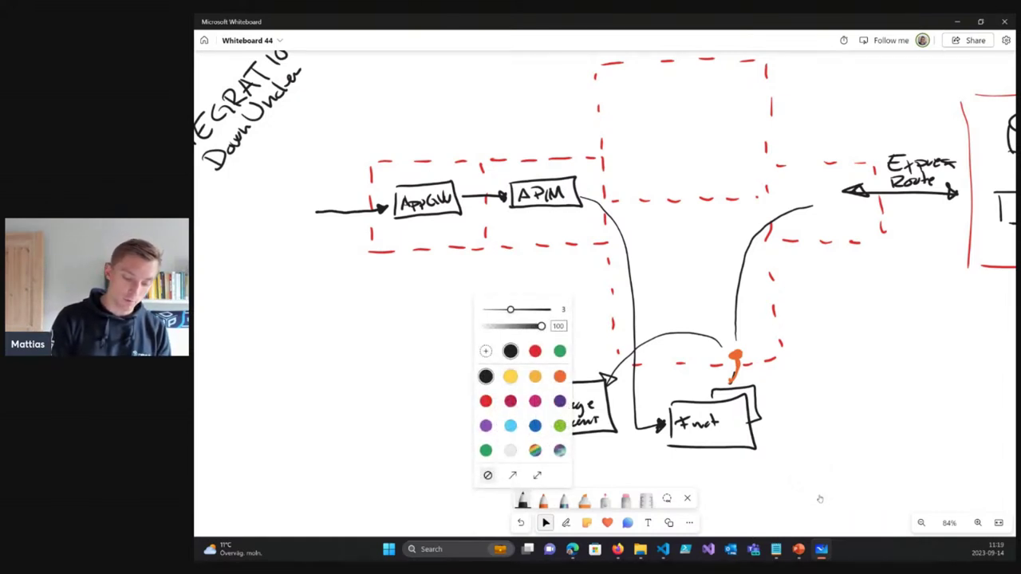
left_click(848, 421)
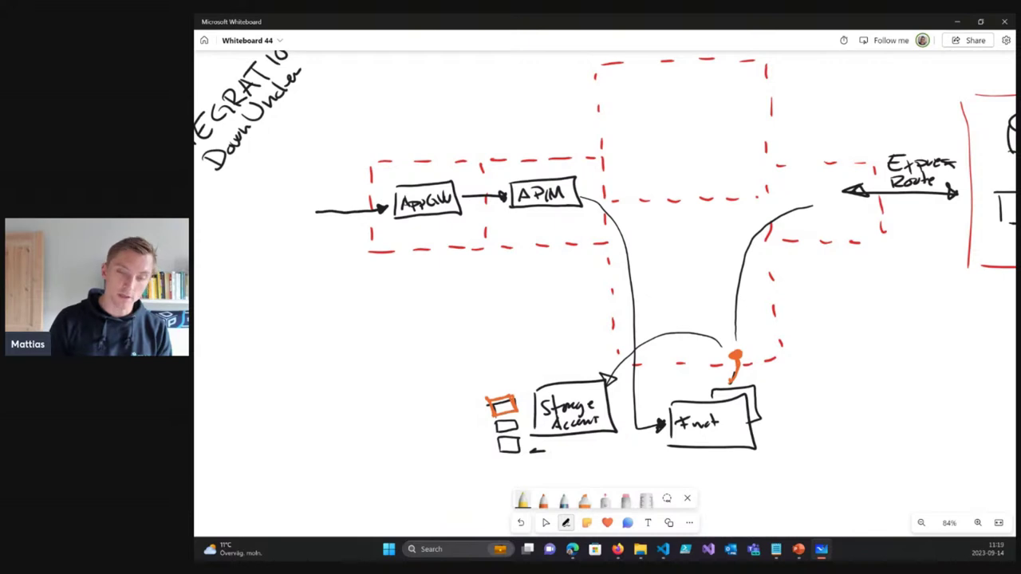
left_click(522, 499)
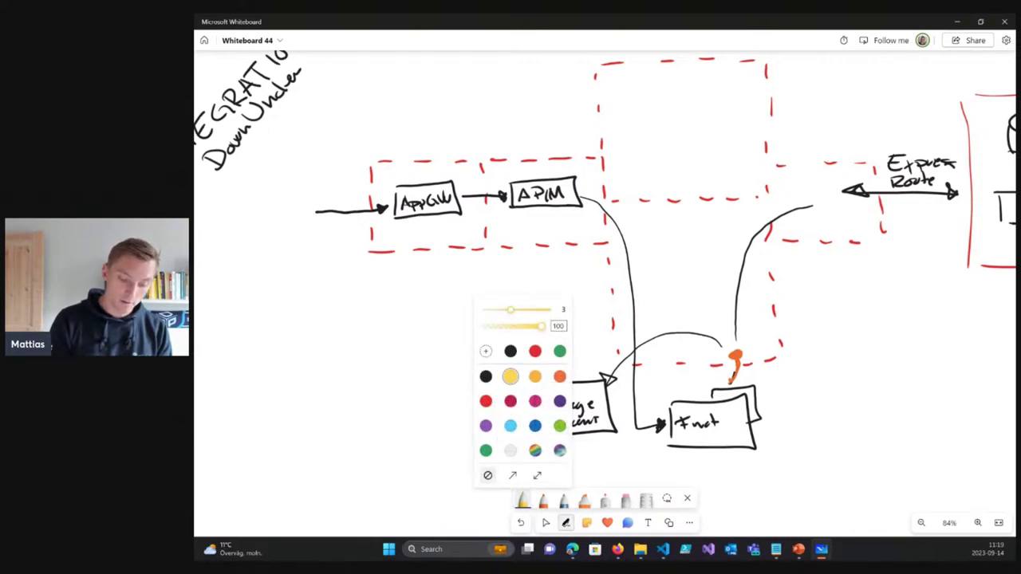
left_click(824, 501)
mouse_move(556, 445)
left_mouse_down()
mouse_move(563, 461)
mouse_move(565, 452)
left_mouse_up()
left_click_drag(571, 451, 585, 453)
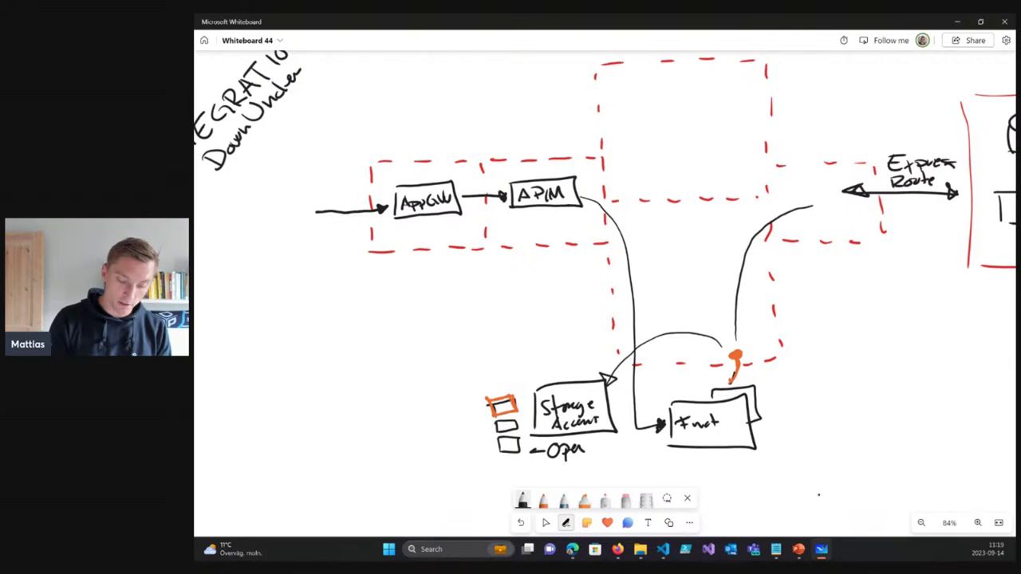
Handwrite a second bullet reading "static keys" on the line below "Open"
left_click_drag(530, 473, 564, 476)
left_click_drag(575, 469, 584, 470)
left_click_drag(591, 466, 587, 464)
mouse_move(599, 466)
left_mouse_down()
mouse_move(595, 474)
mouse_move(624, 469)
left_mouse_up()
left_click_drag(633, 459, 635, 473)
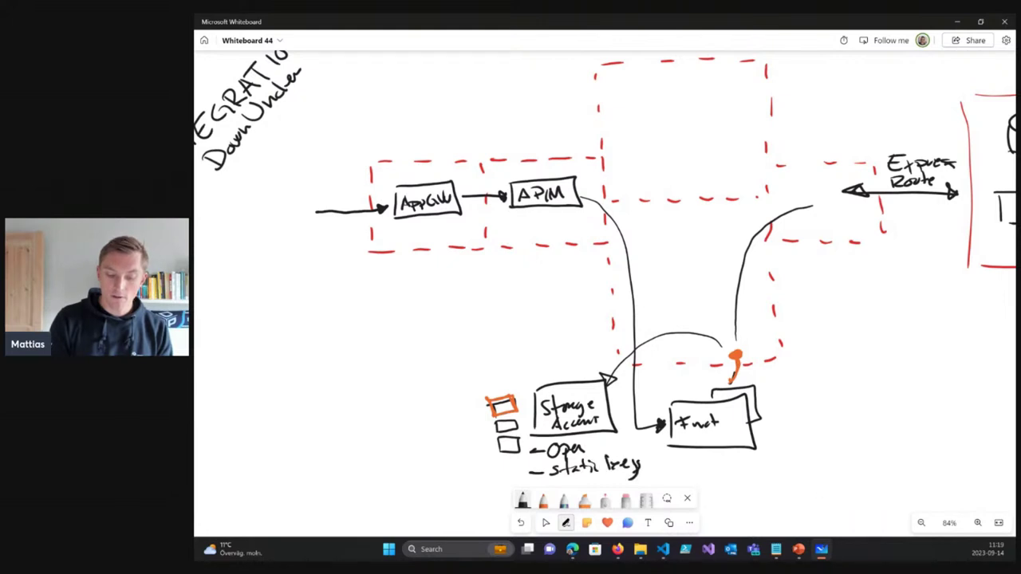
Undo the last two pen strokes of "static keys" and rewrite the ending of the word "keys"
key("ctrl+z")
key("ctrl+z")
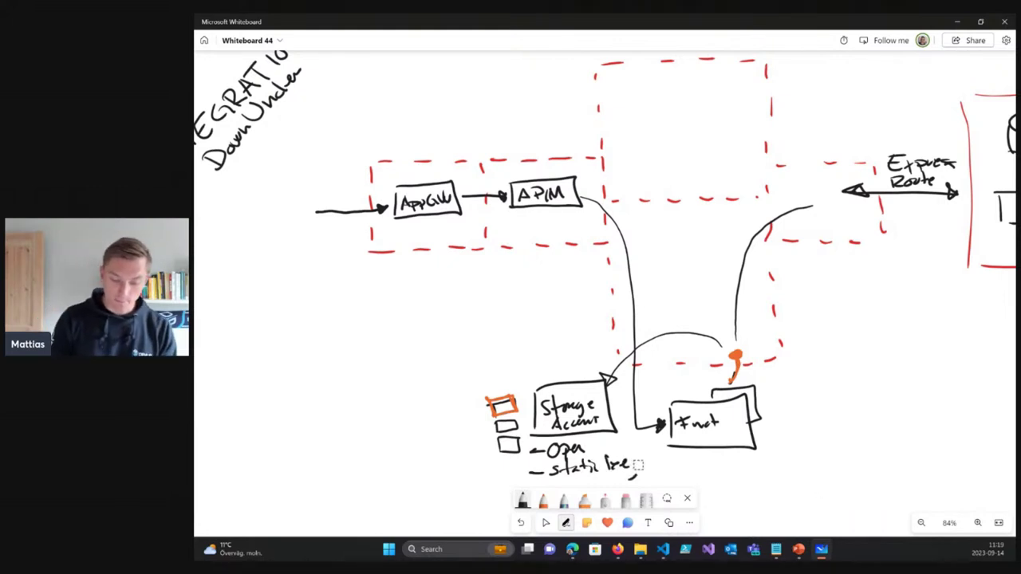
left_click_drag(630, 456, 639, 472)
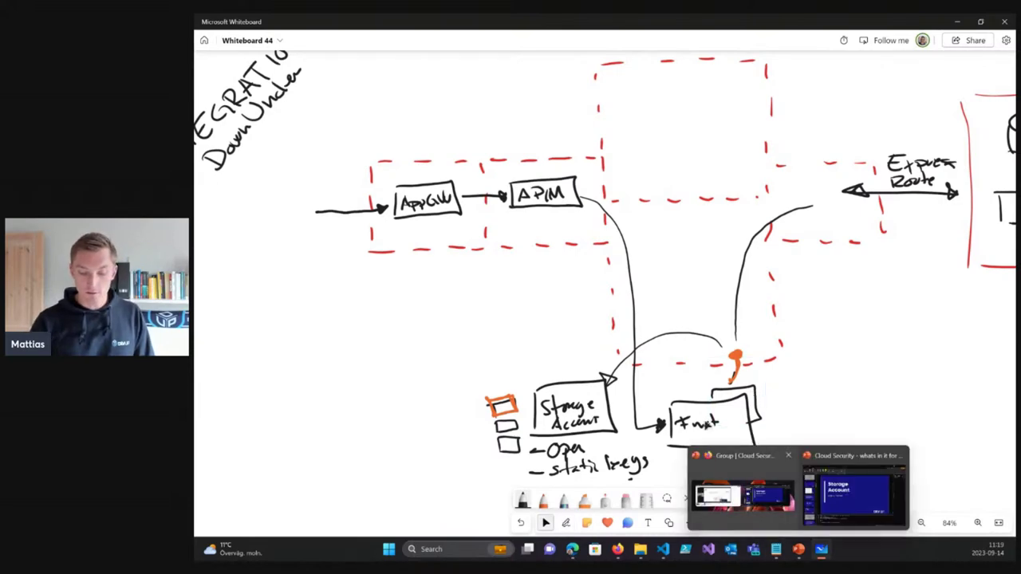
Switch to the Azure portal in Firefox and view the access keys page of ch10161unsecure
mouse_move(627, 559)
left_click(839, 491)
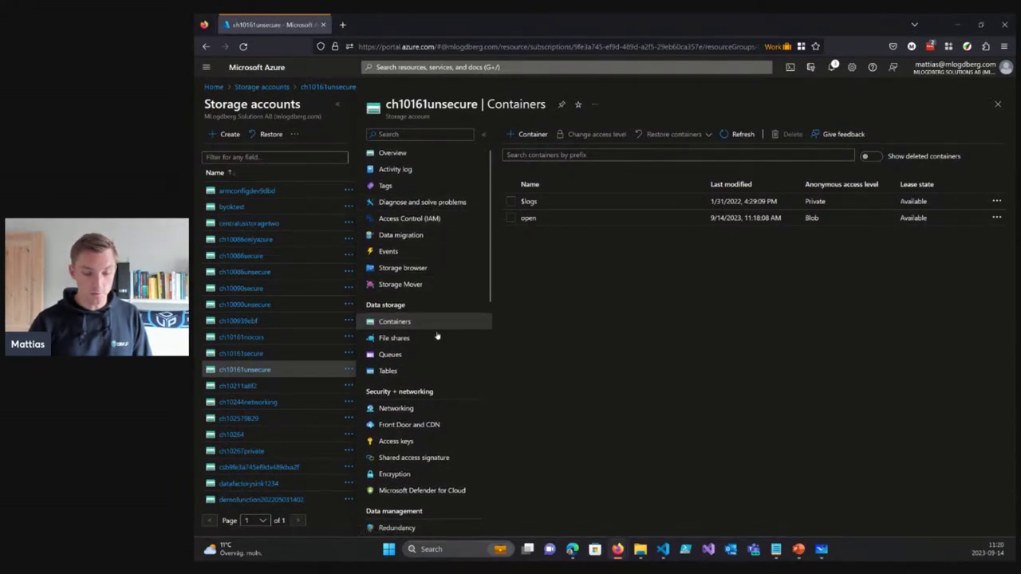
scroll(424, 335, "down", 3)
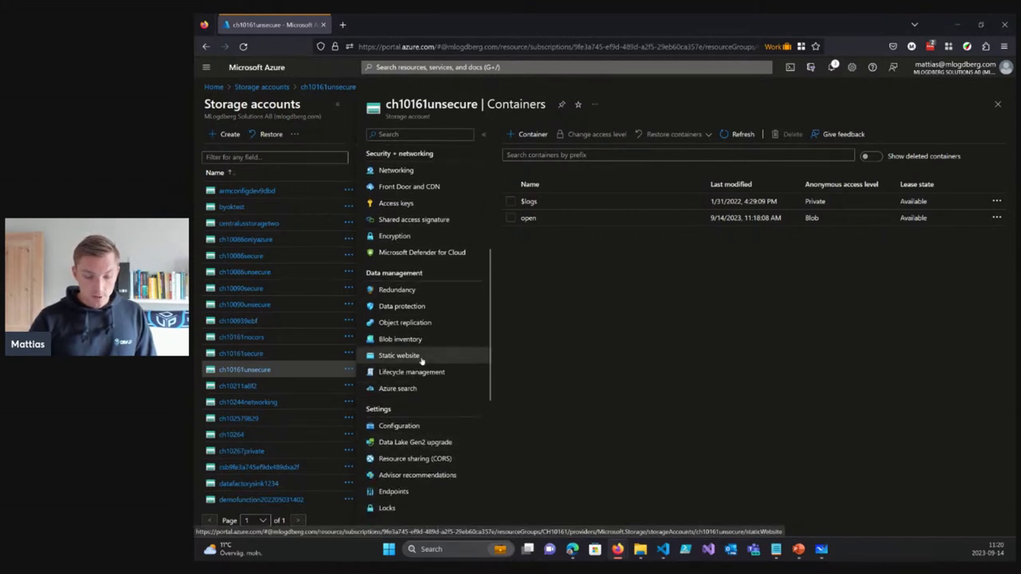
scroll(421, 359, "up", 2)
left_click(403, 334)
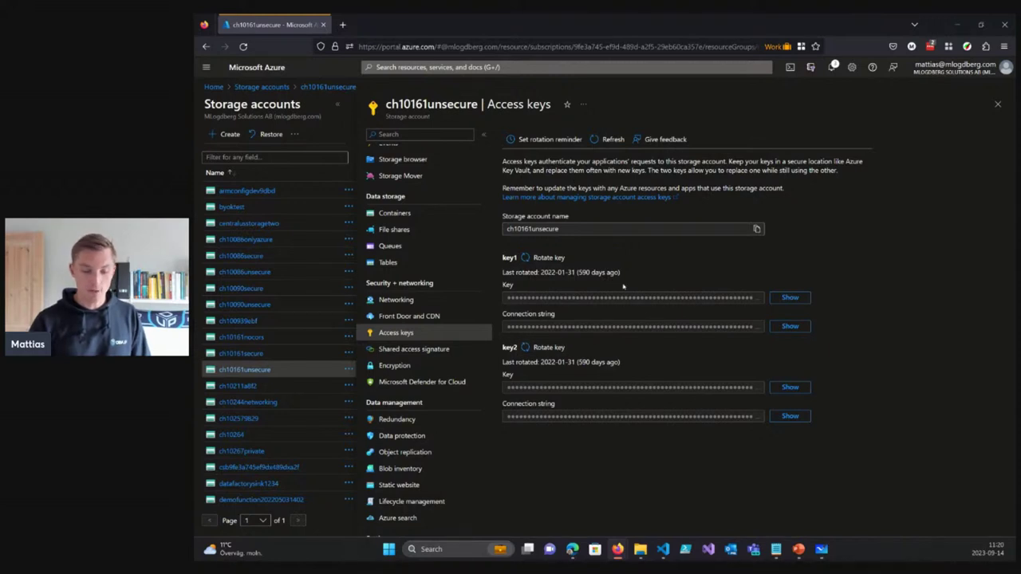
Open ch10161unsecure's configuration and examine the Allow storage account key access setting, highlighting its label
scroll(425, 383, "down", 2)
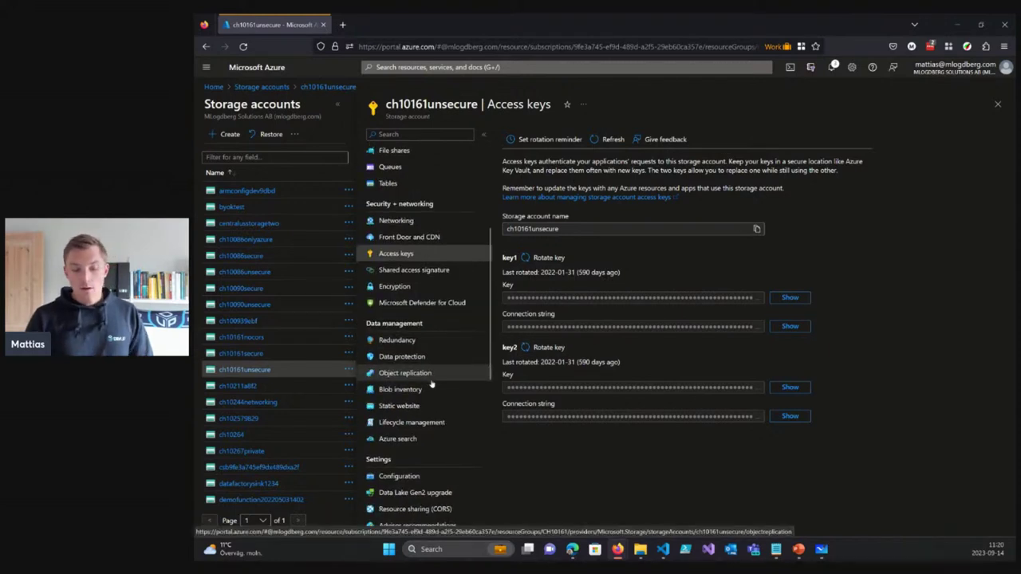
scroll(431, 384, "down", 1)
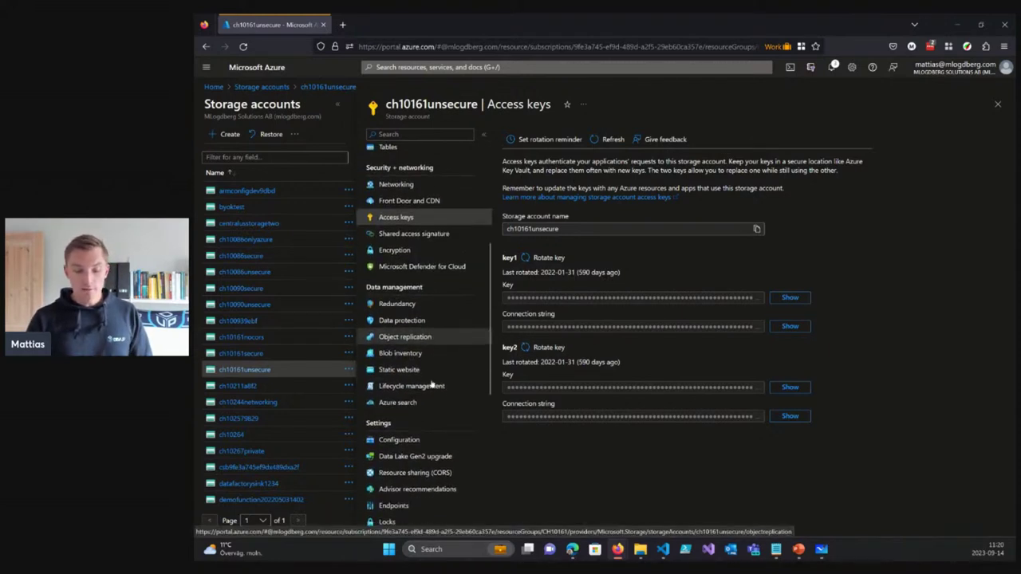
left_click(426, 438)
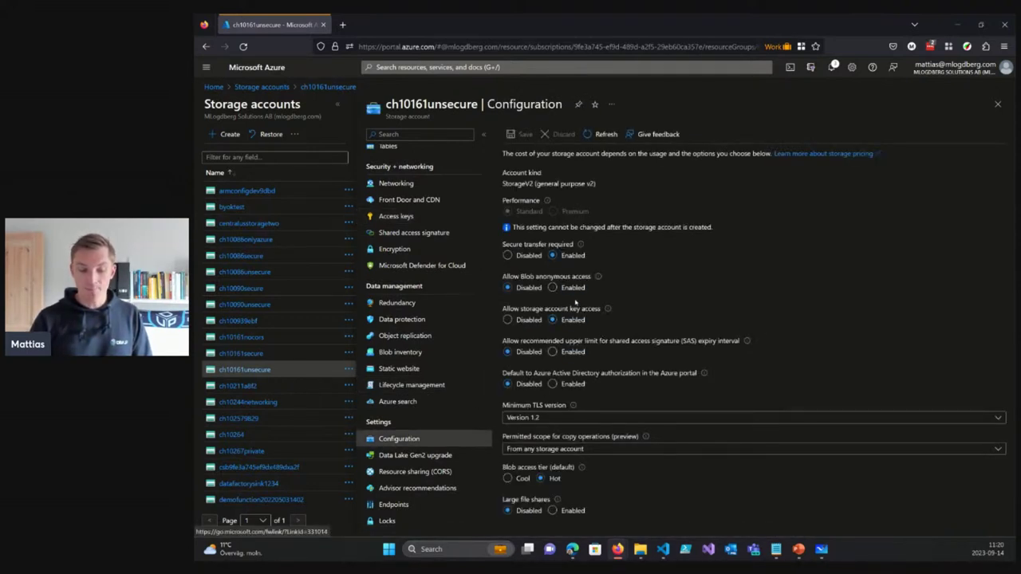
scroll(590, 339, "down", 1)
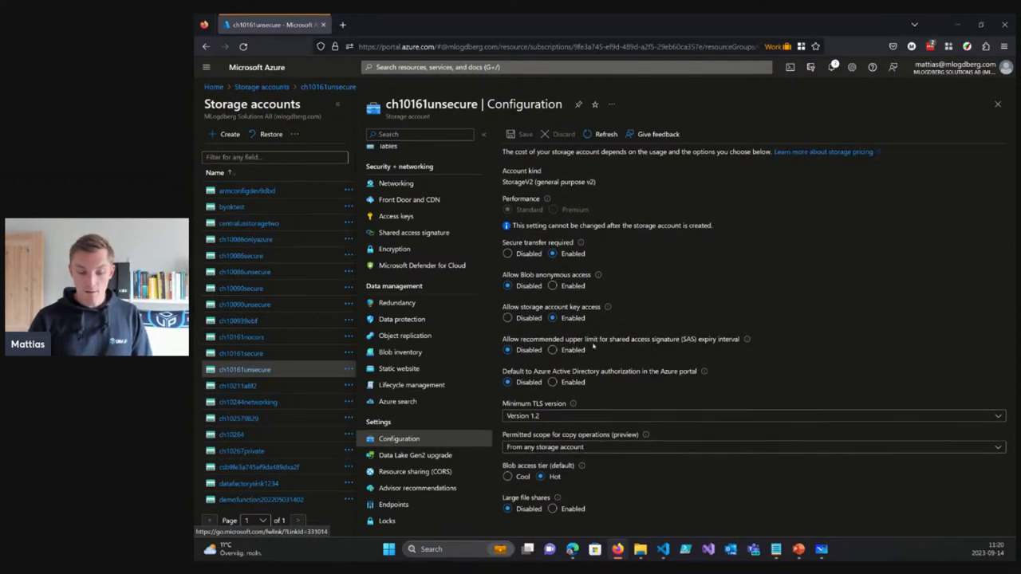
scroll(593, 344, "up", 1)
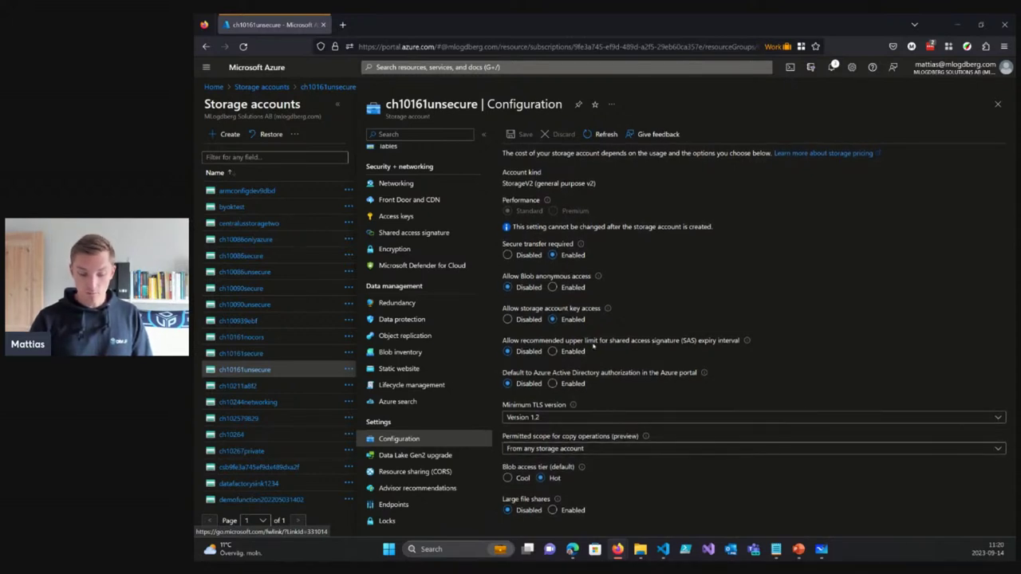
scroll(592, 344, "up", 1)
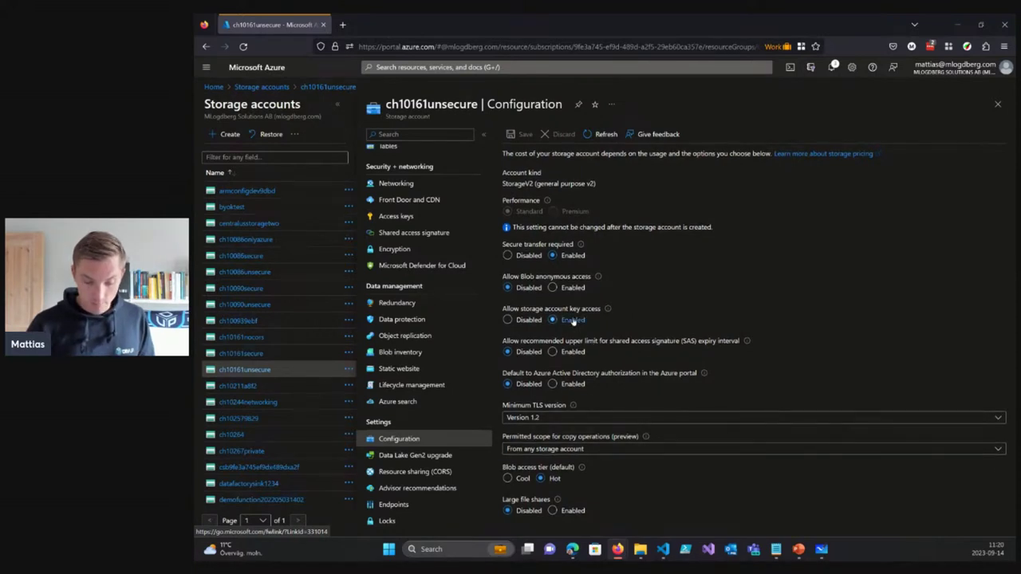
left_click_drag(505, 309, 603, 311)
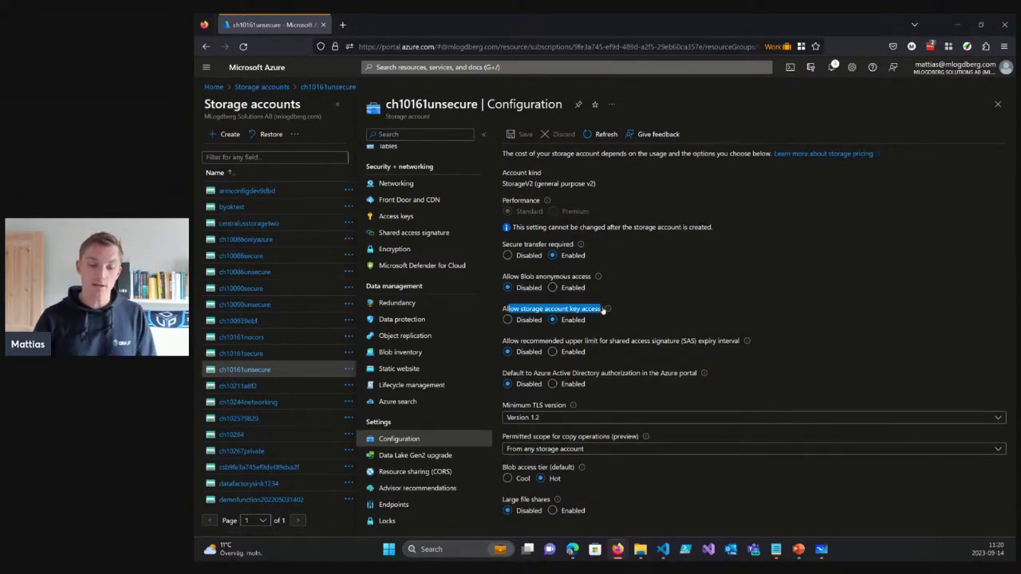
mouse_move(608, 311)
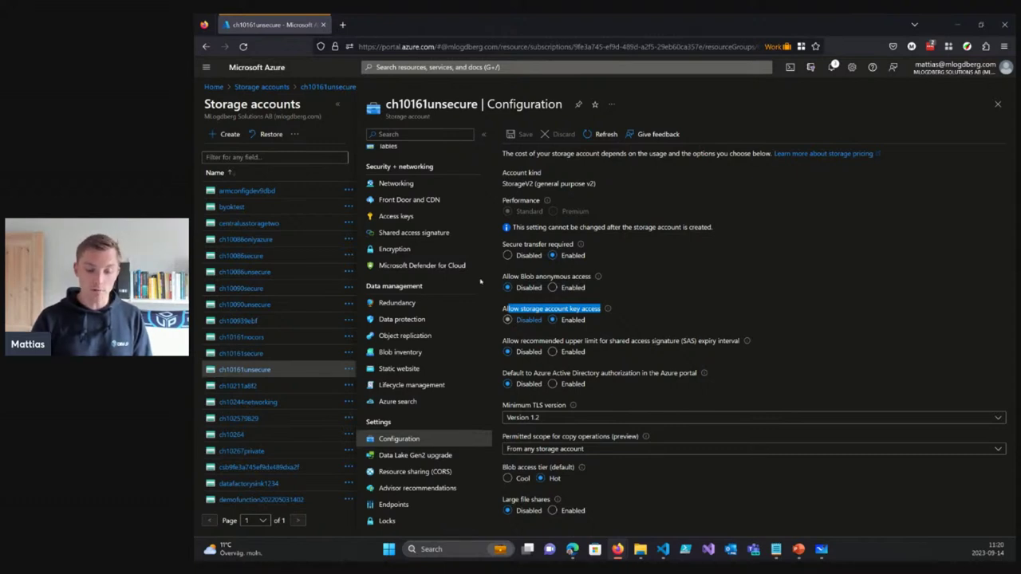
scroll(463, 267, "up", 1)
Switch to Microsoft Whiteboard and draw a yellow "MI" box at the Funct box's lower edge with an arrow to the Storage Account
mouse_move(822, 548)
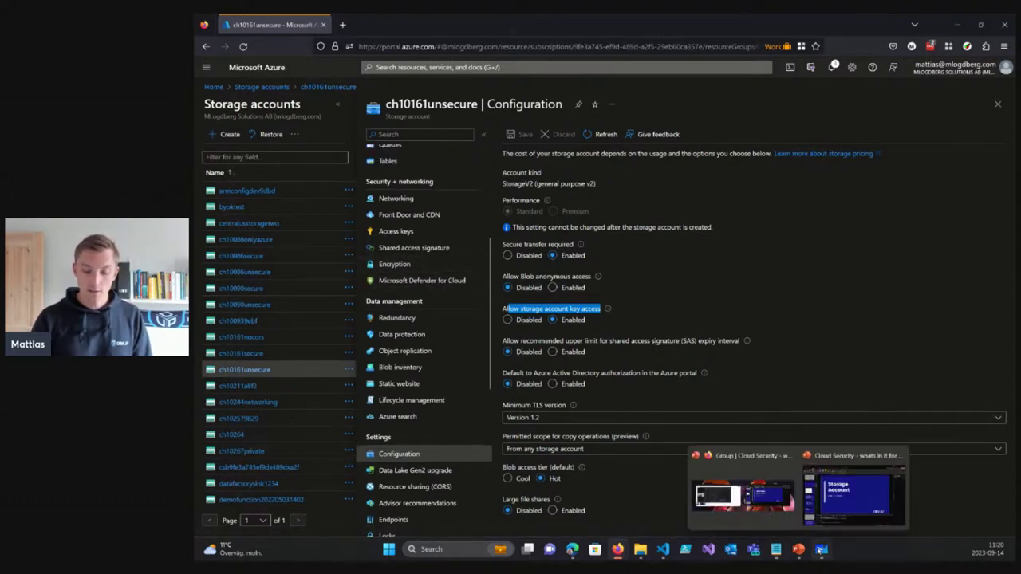
left_click(827, 503)
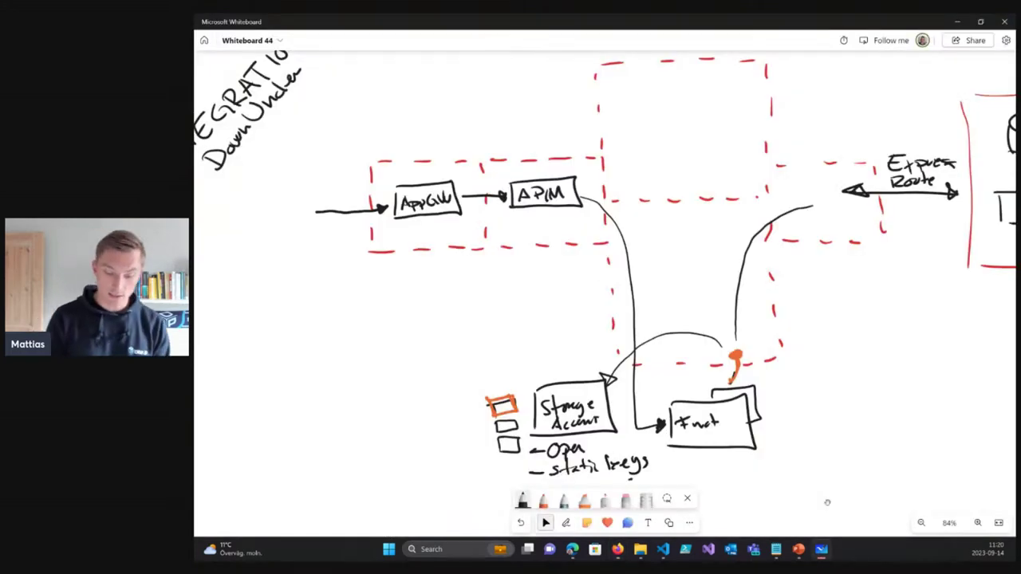
left_click(565, 523)
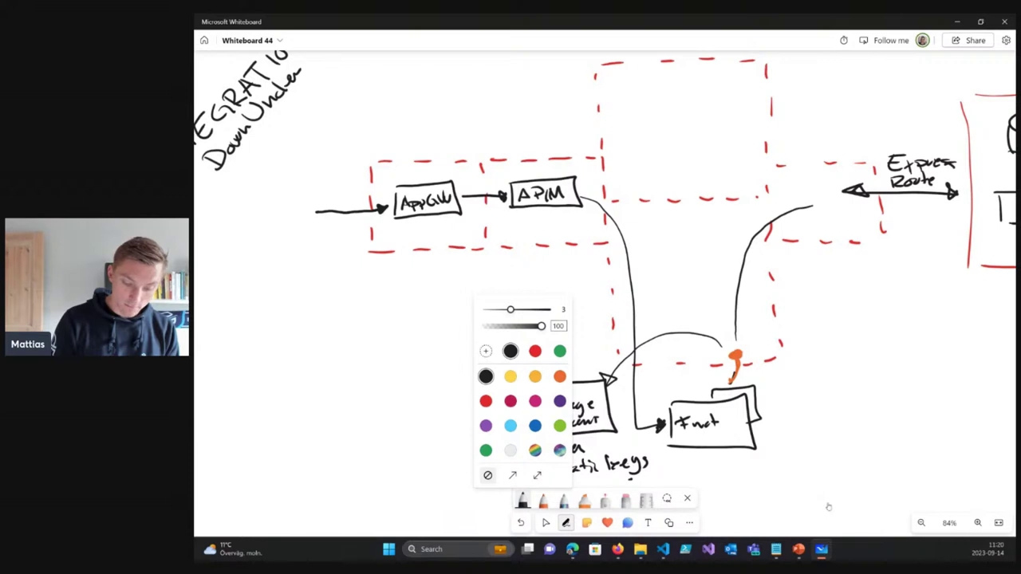
left_click(511, 376)
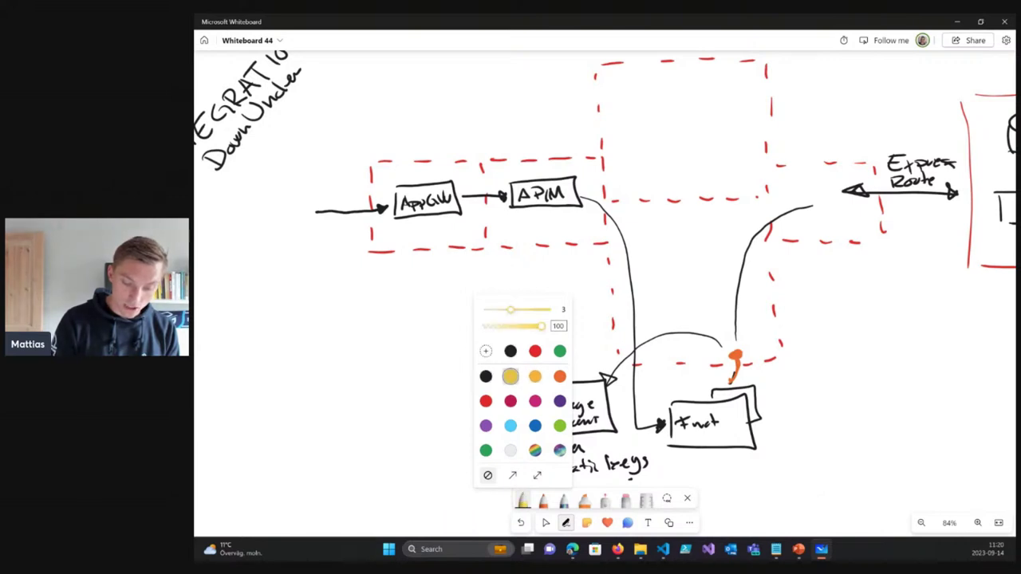
mouse_move(670, 441)
left_mouse_down()
mouse_move(697, 442)
mouse_move(697, 463)
mouse_move(614, 408)
left_mouse_up()
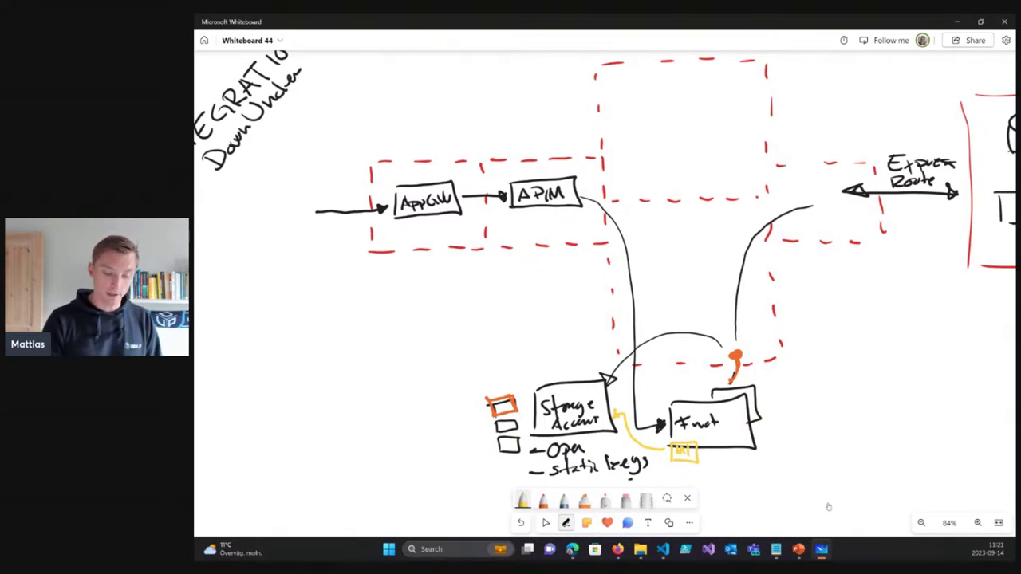
Draw a light blue curved arrow from the red dashed network boundary down to the Storage Account box
left_click(521, 500)
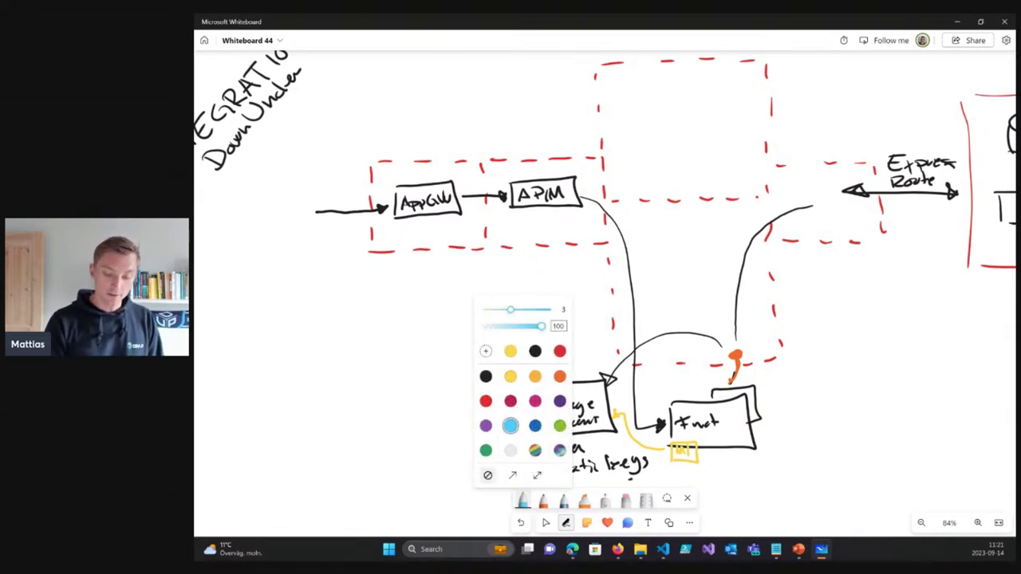
mouse_move(626, 319)
left_mouse_down()
mouse_move(578, 361)
mouse_move(588, 376)
left_mouse_up()
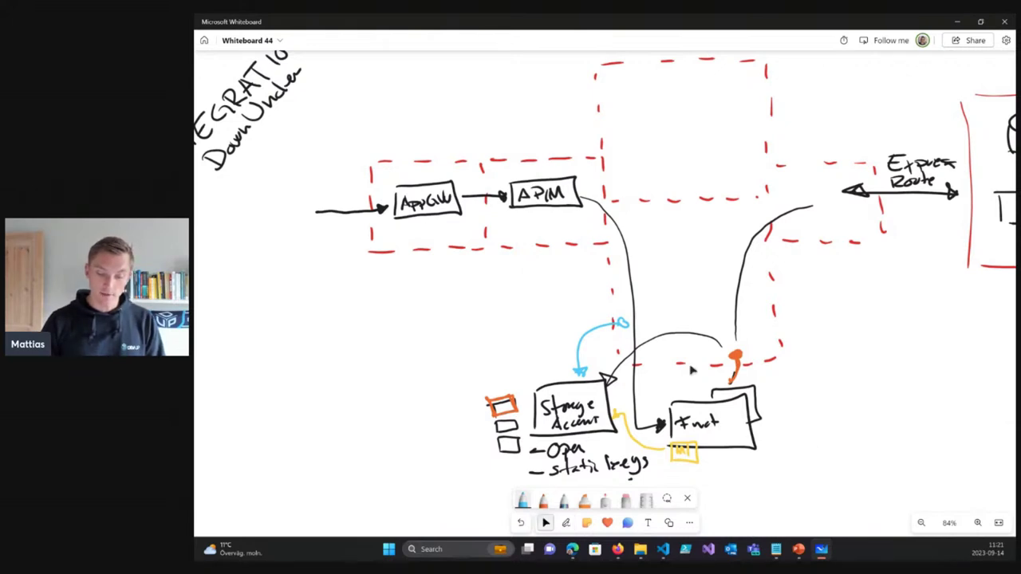
Switch to the Azure portal in Firefox and view ch10161unsecure's networking settings for firewalls and virtual networks
mouse_move(617, 548)
left_click(826, 461)
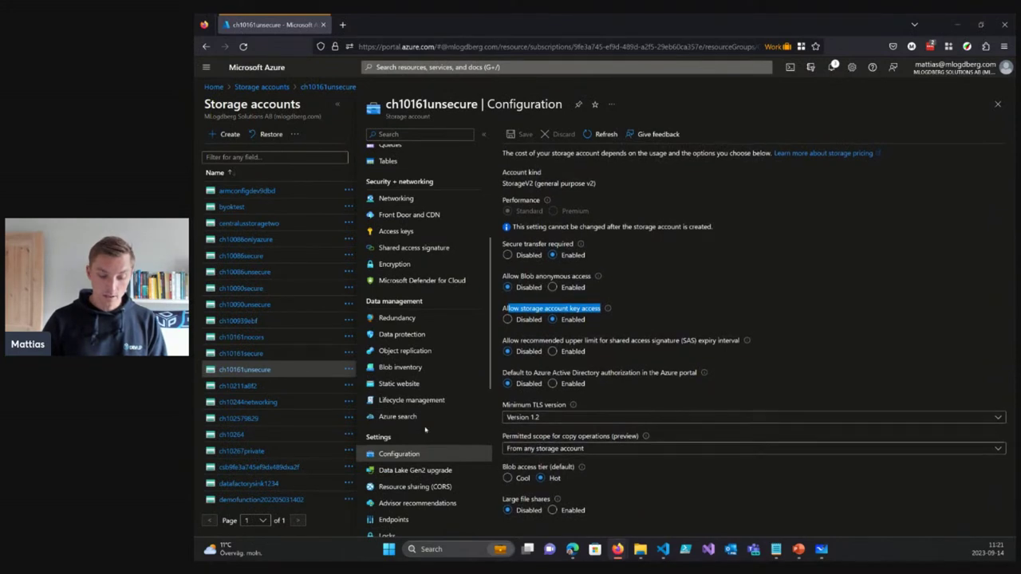
scroll(425, 430, "down", 2)
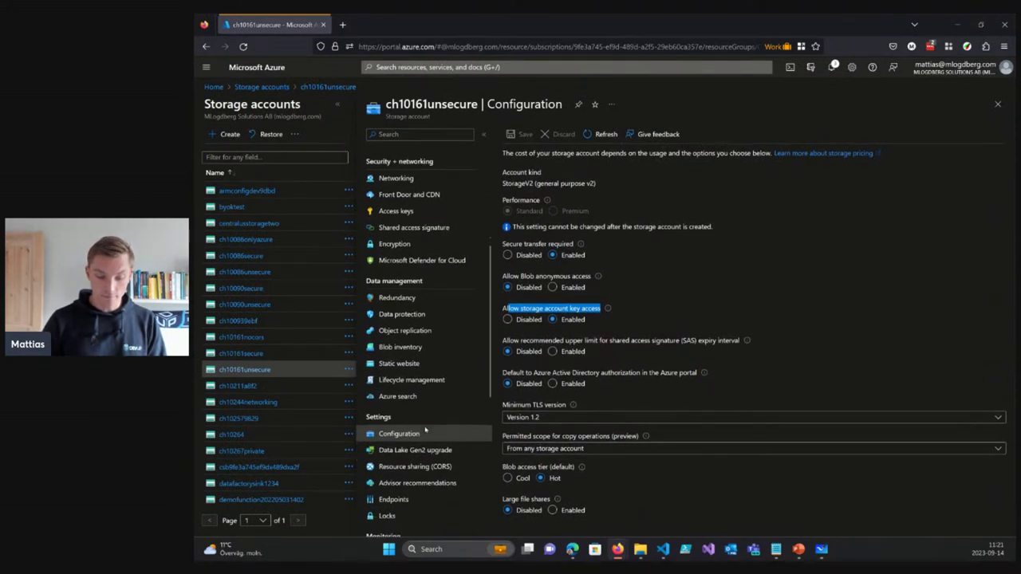
scroll(426, 430, "up", 2)
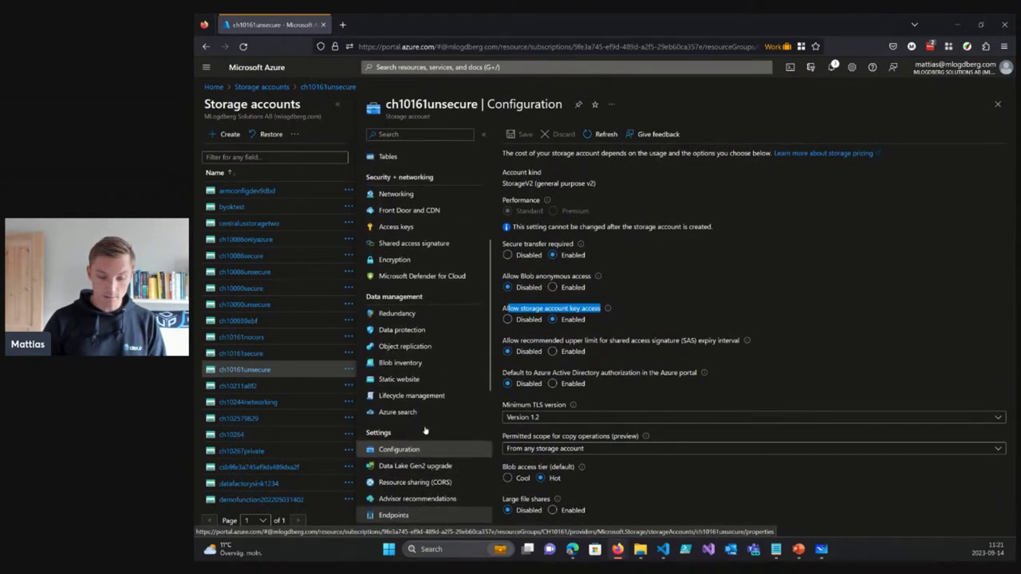
left_click(397, 204)
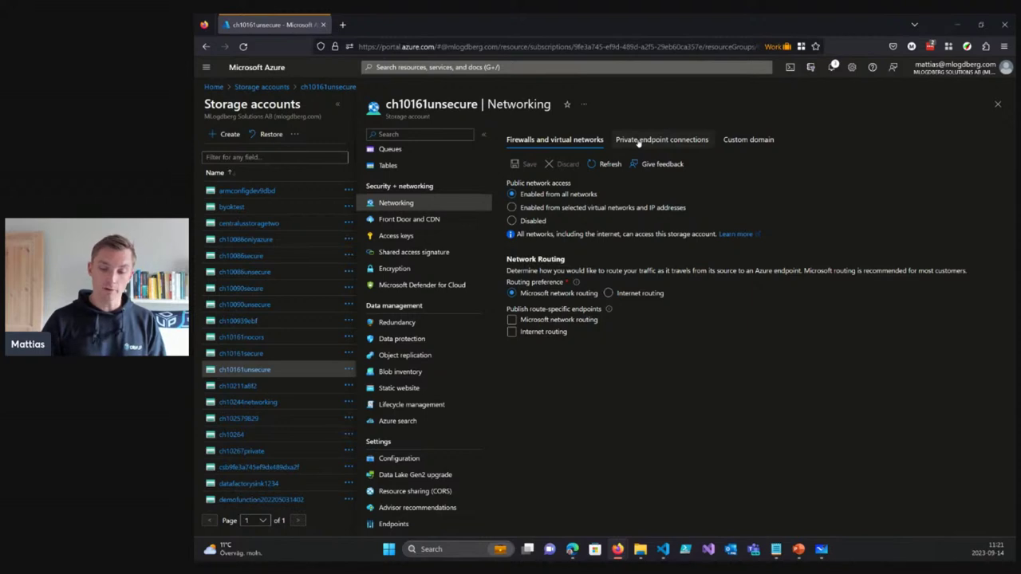
Minimise Firefox, switch to the PowerPoint slide show and advance from the Storage Account title slide to the following slide
left_click(958, 25)
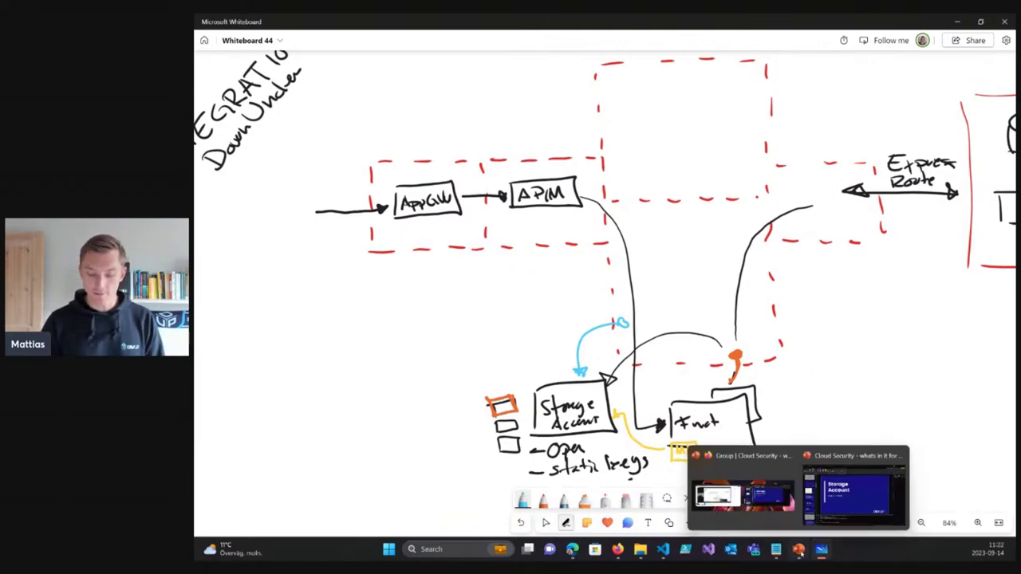
left_click(838, 508)
key("Escape")
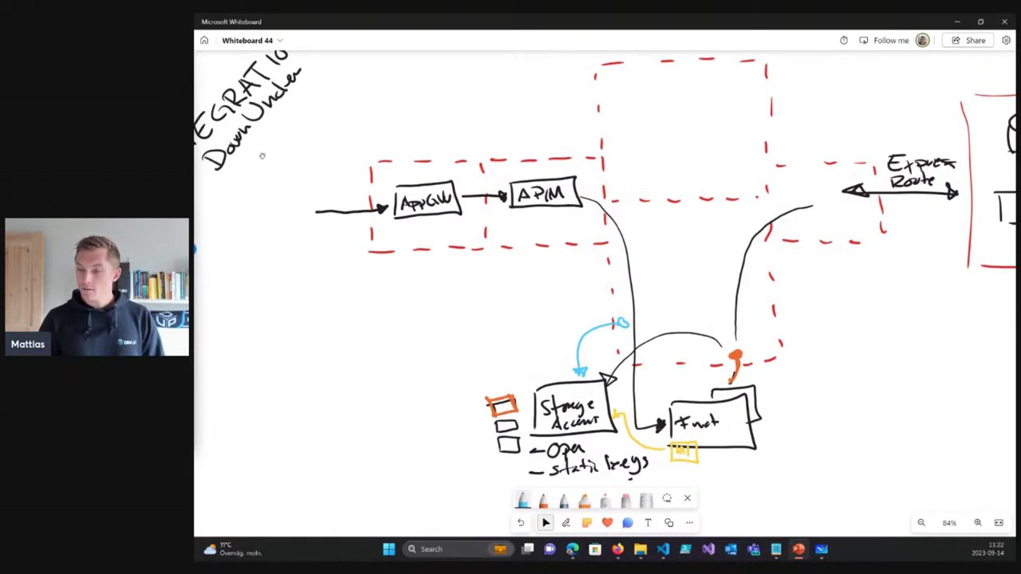
key("alt+Tab")
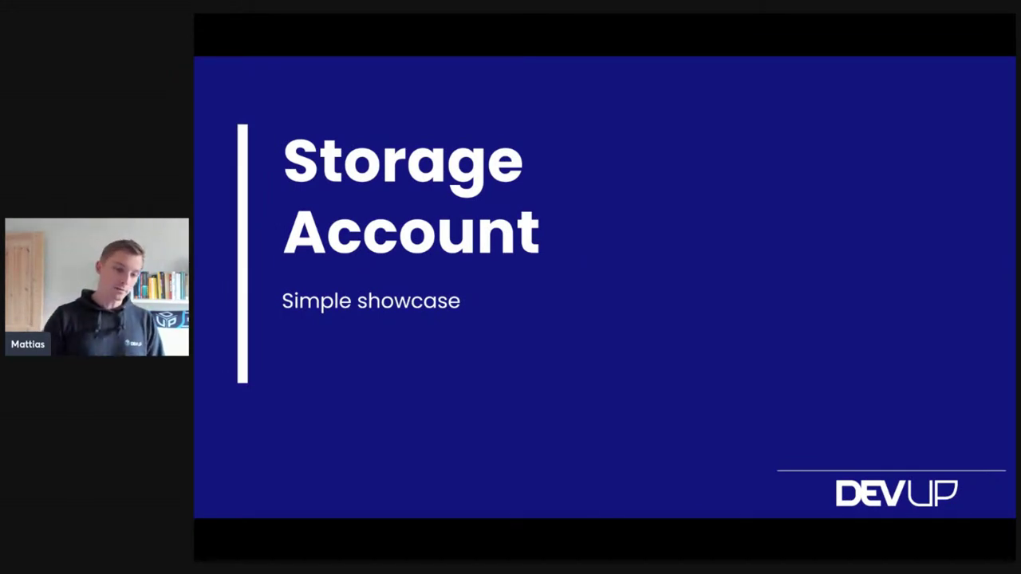
key("Right")
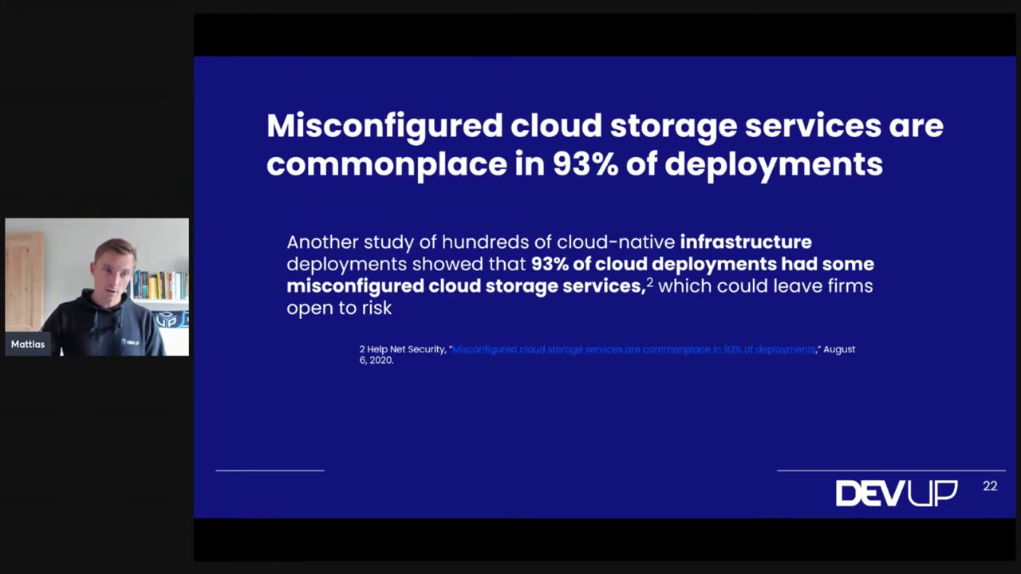
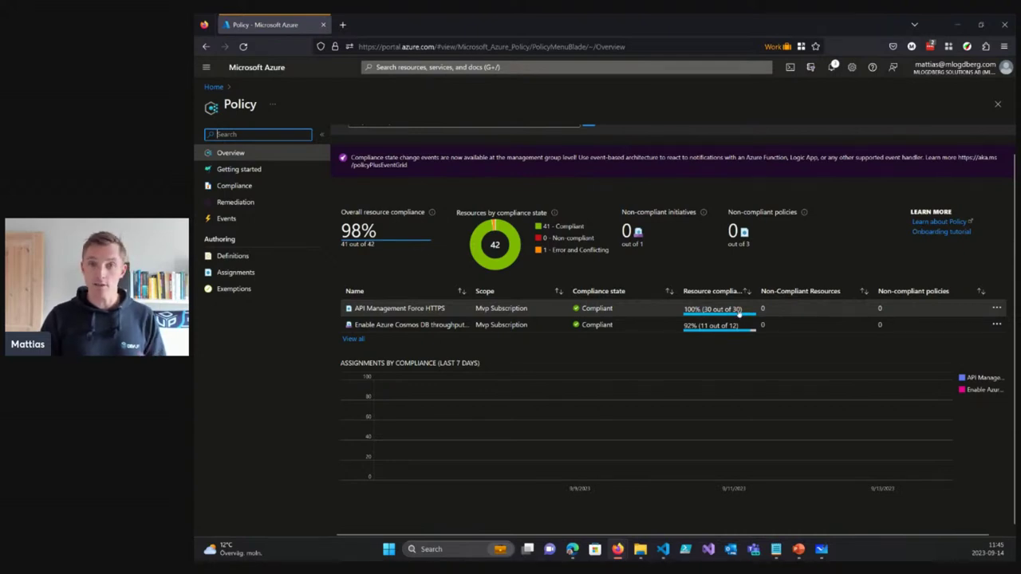
Open the API Management Force HTTPS policy and review its compliance summary and the list of evaluated resources
left_click(413, 312)
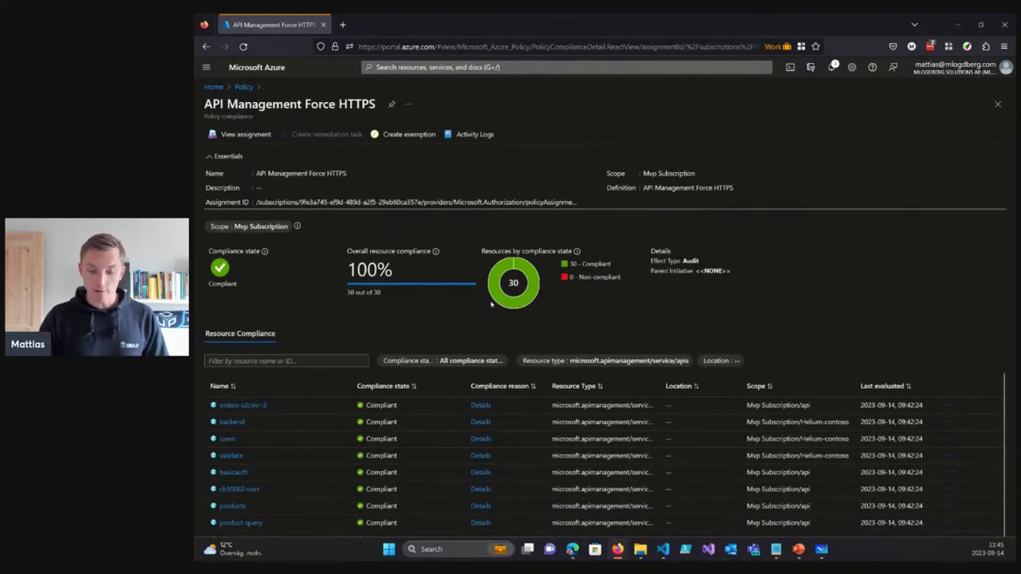
scroll(582, 283, "down", 2)
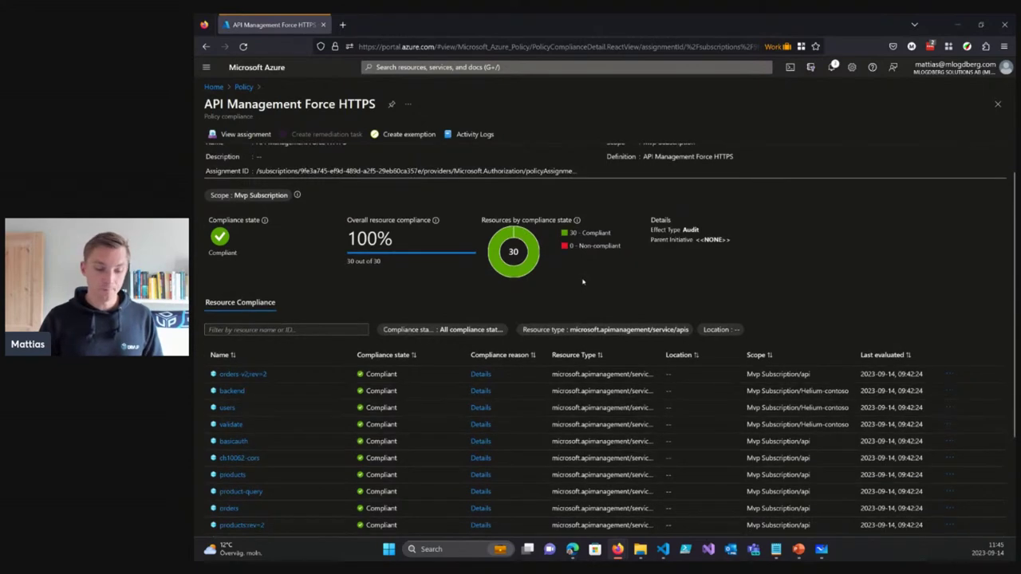
scroll(585, 279, "up", 2)
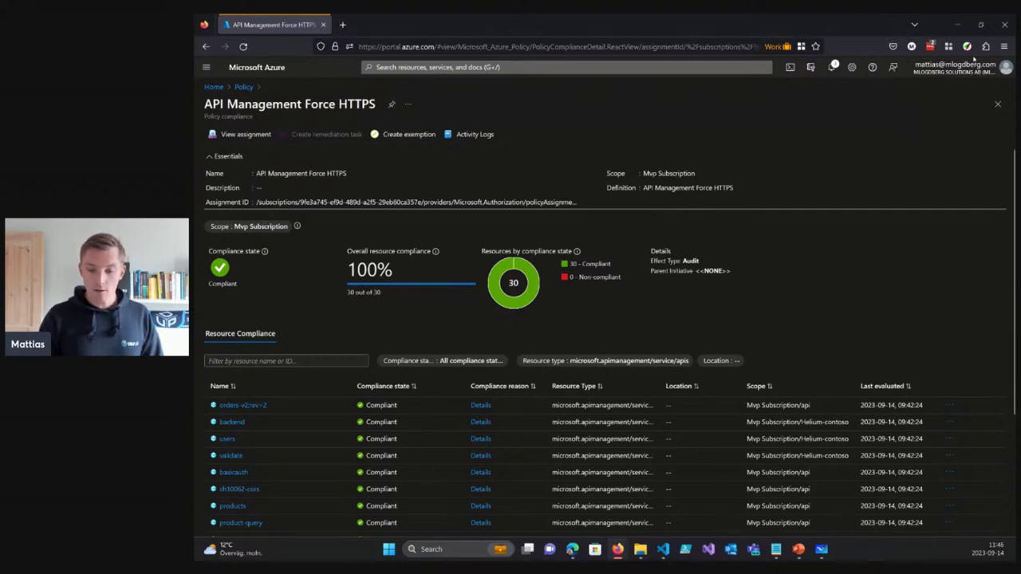
Open a new tab in the DevUp account container and load contoso-helium.devup.solutions
left_click(948, 47)
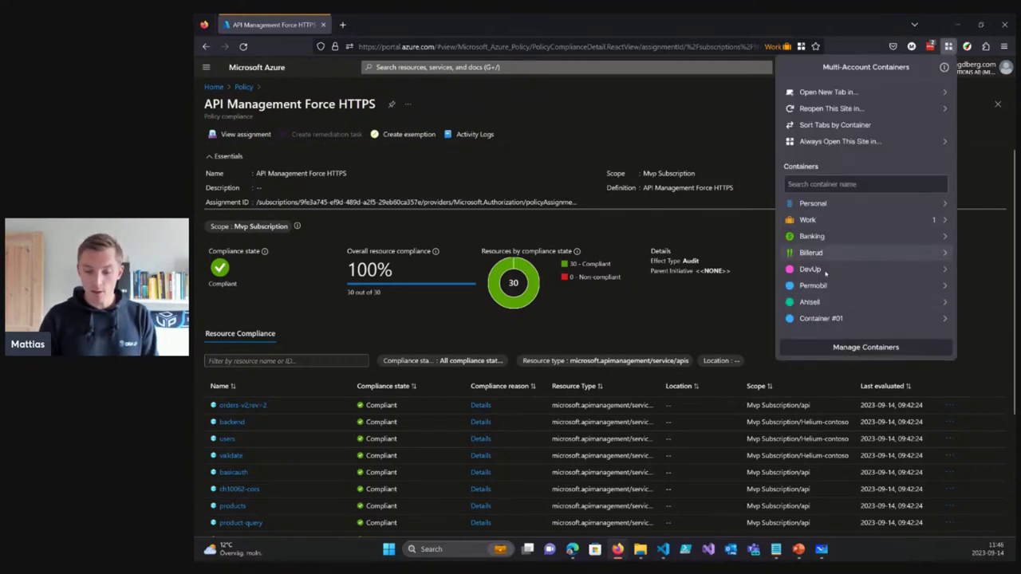
left_click(825, 272)
type("contoso-helium.devup.solutions/")
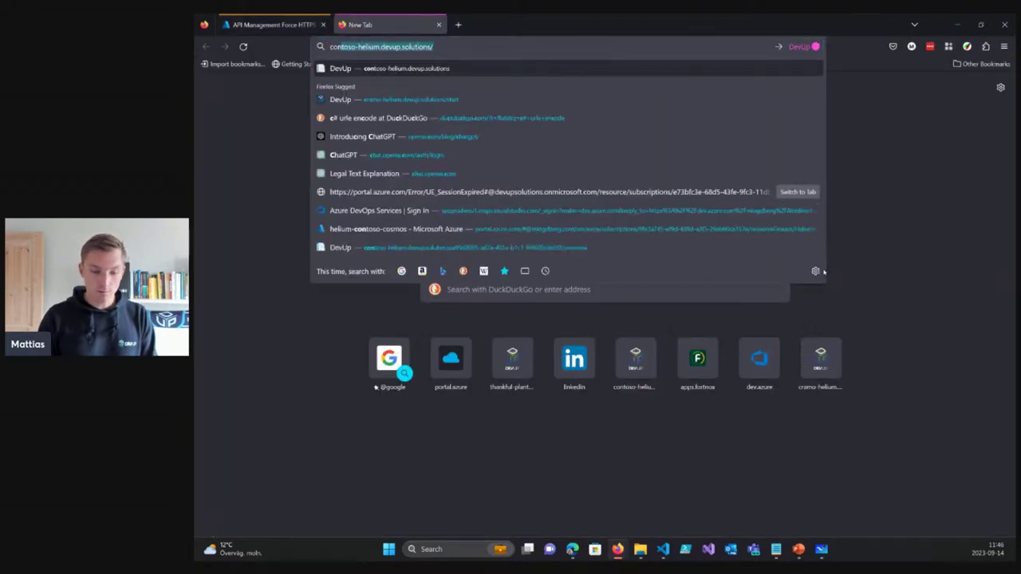
key("Return")
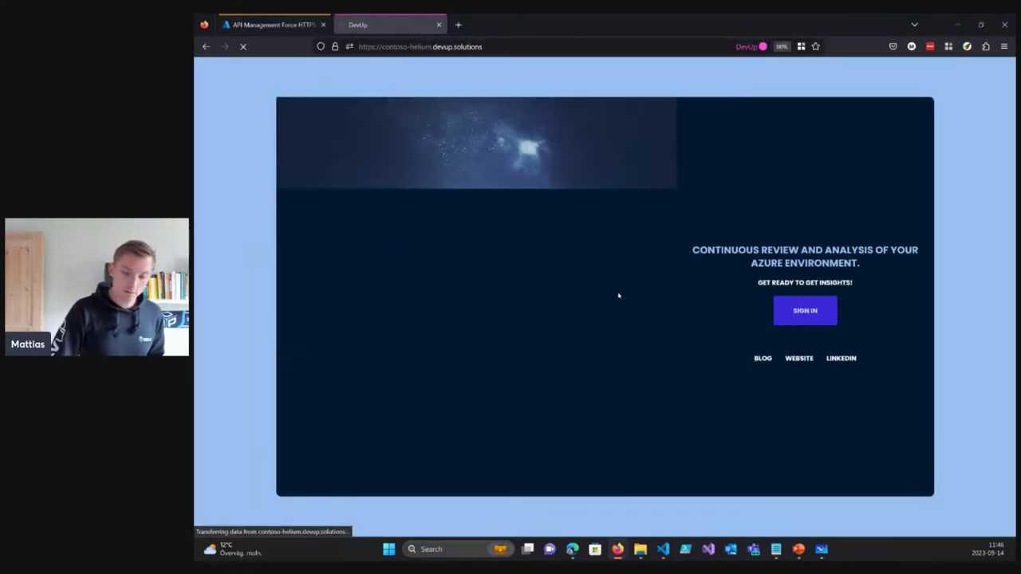
Sign in to the DevUp site by submitting the account e-mail and the account password
left_click(805, 310)
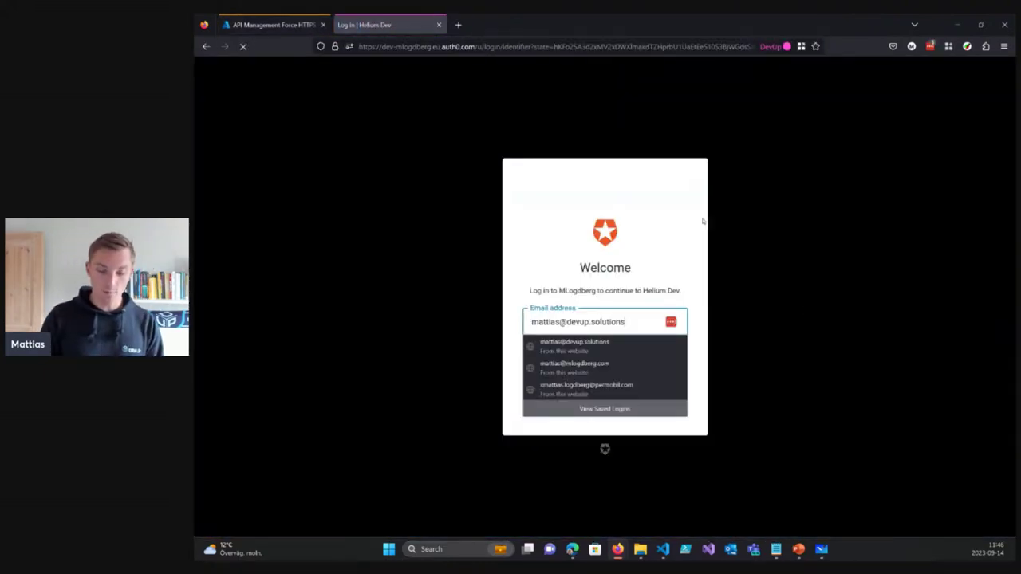
key("Escape")
left_click(611, 360)
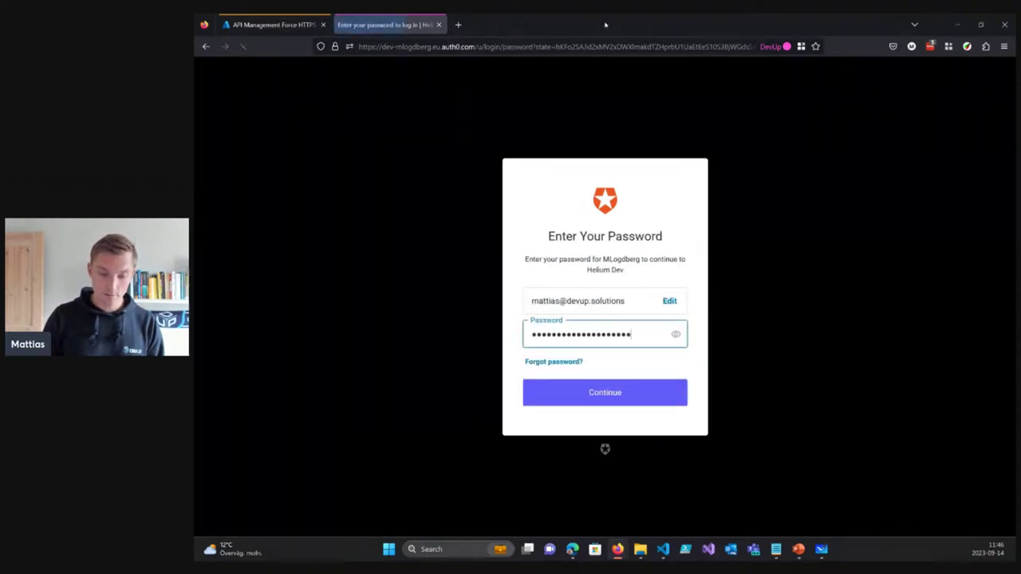
left_click(675, 393)
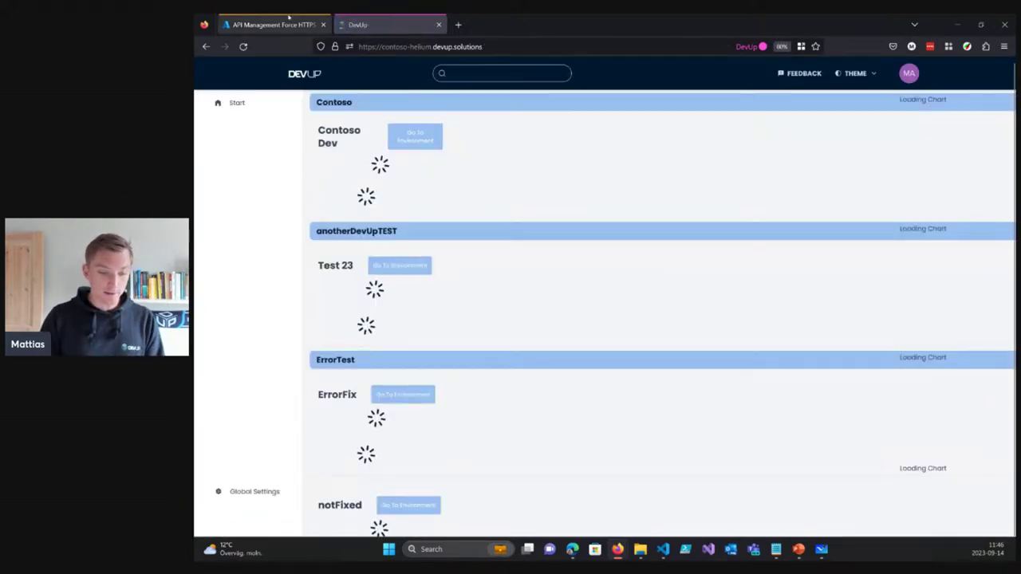
Switch to the Azure portal, open Mvp Subscription from the home page and browse its list of resources
key("ctrl+Tab")
left_click(214, 87)
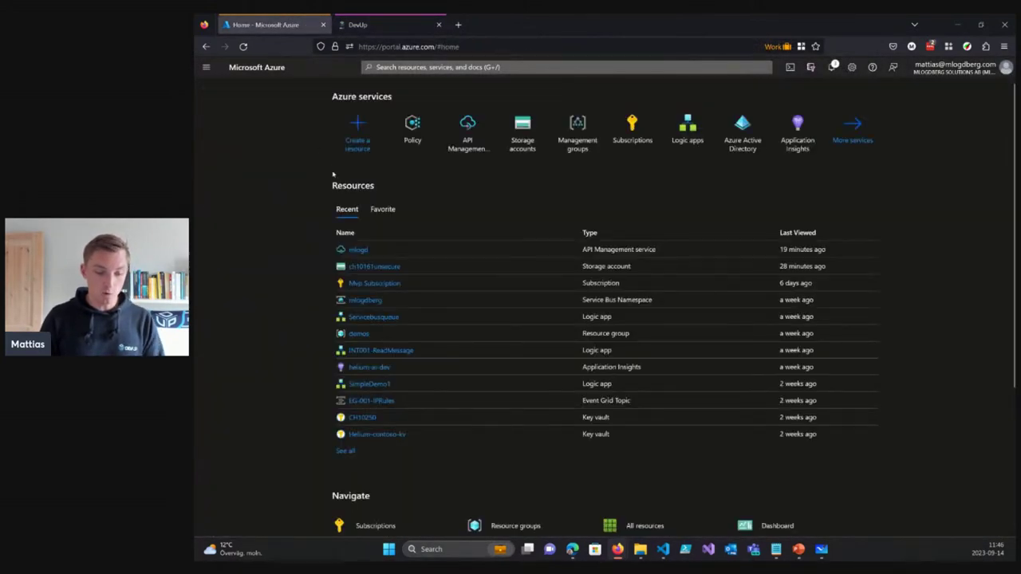
left_click(371, 283)
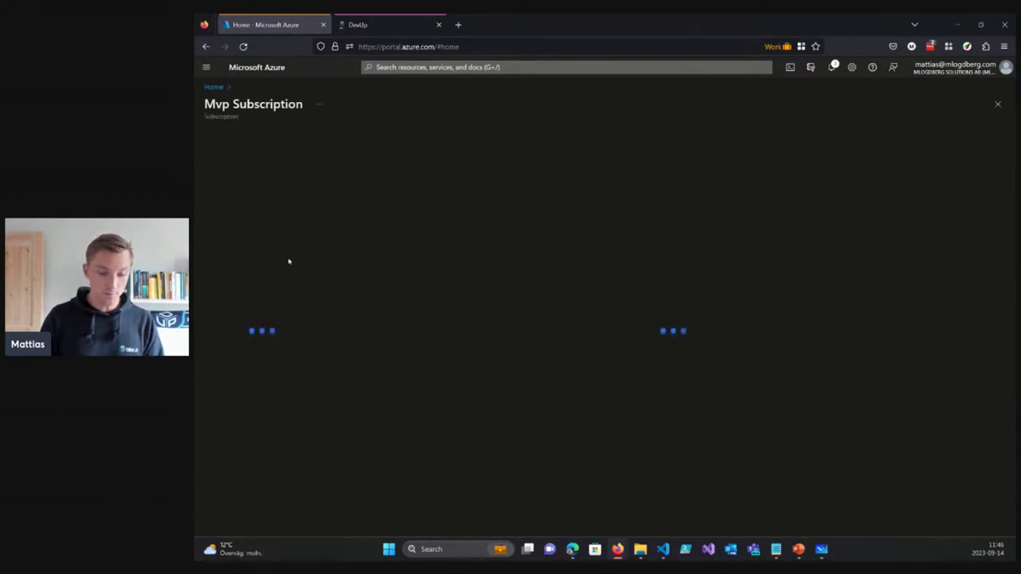
scroll(257, 303, "down", 3)
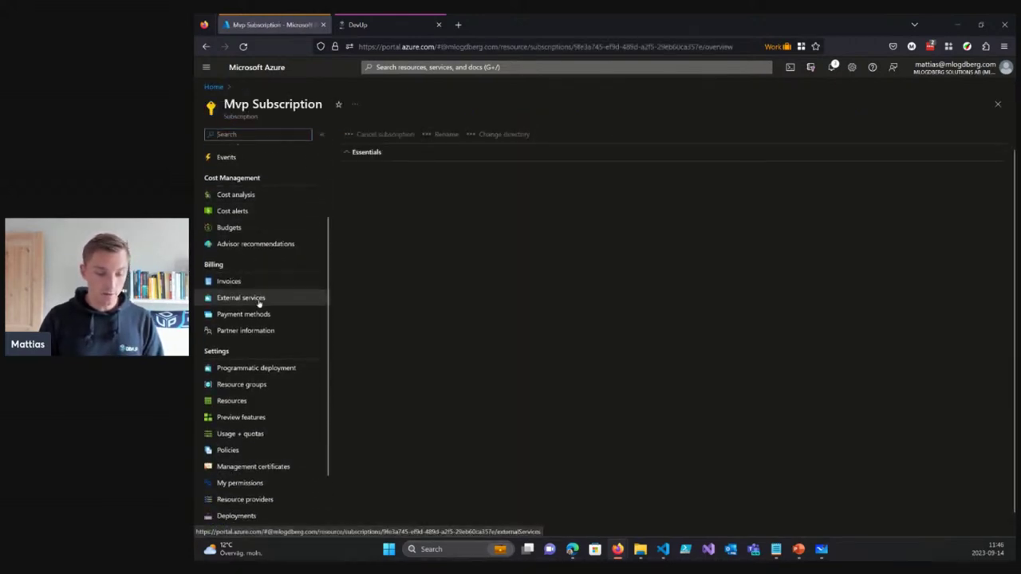
scroll(257, 303, "down", 1)
left_click(226, 368)
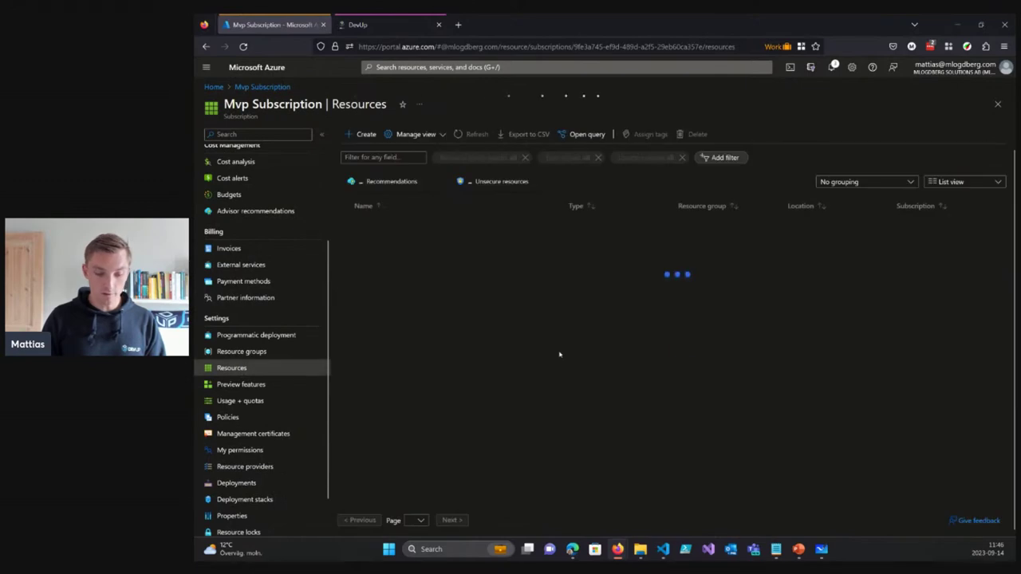
scroll(710, 374, "down", 10)
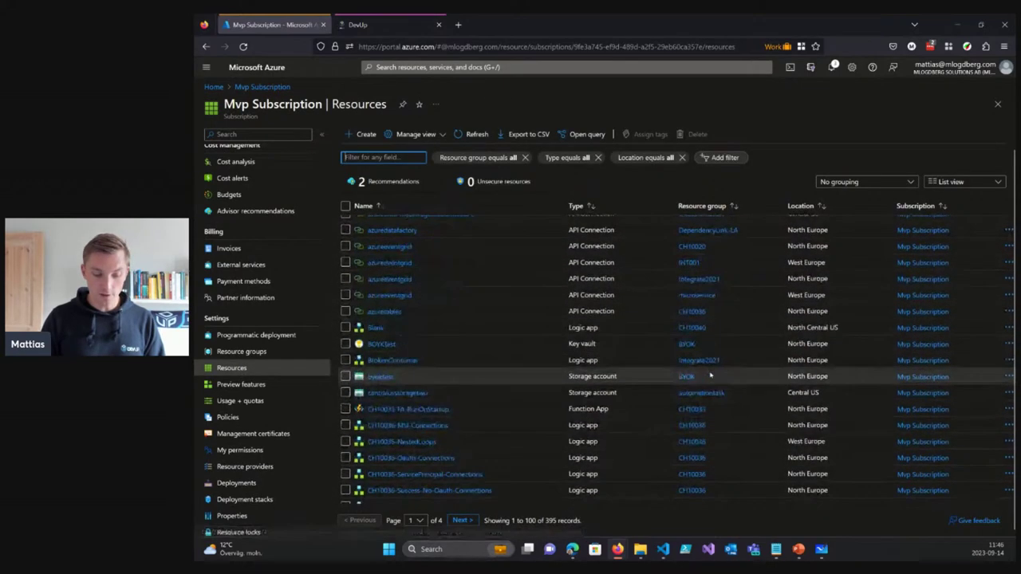
Return to the DevUp site, open the Contoso Dev environment and view the ch10161unsecure storage account from its recent changes
left_click(357, 25)
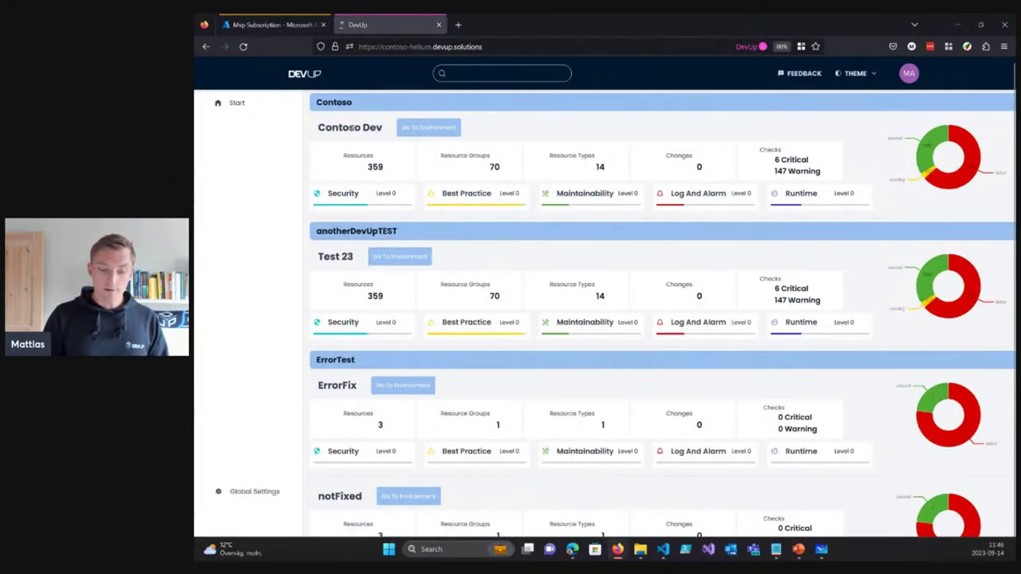
left_click(424, 129)
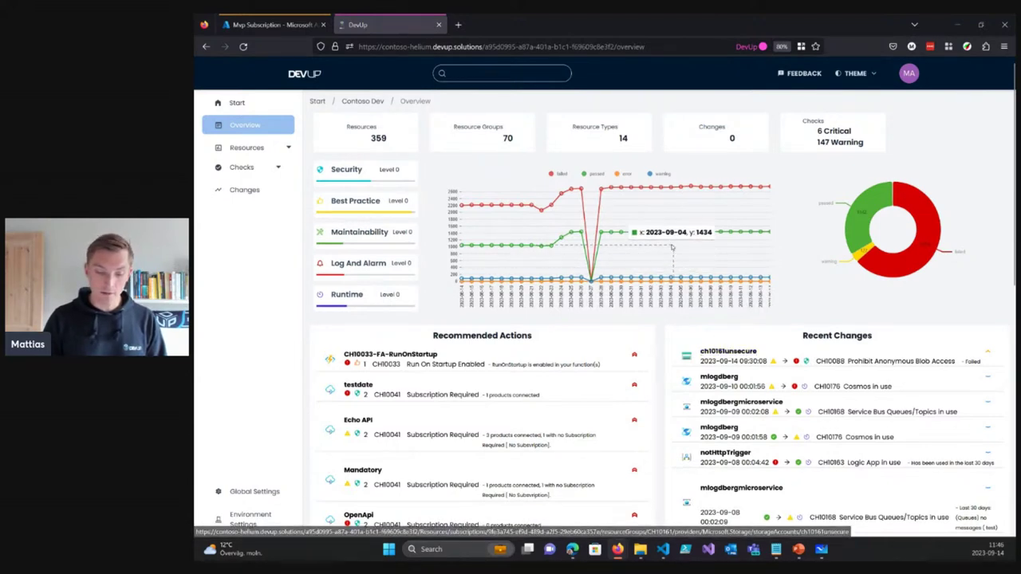
left_click(725, 351)
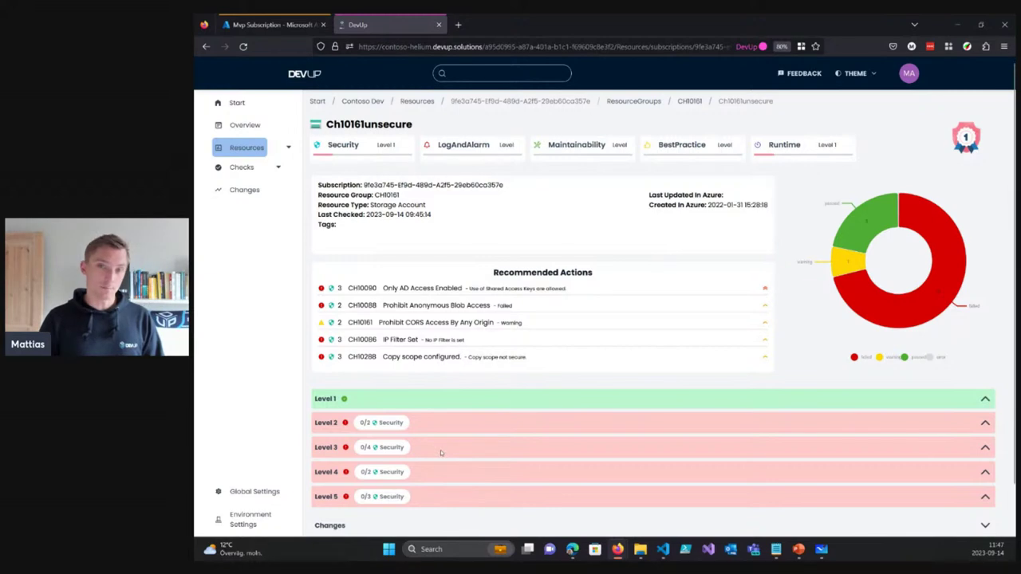
Expand the Level 1 to Level 5 check lists of ch10161unsecure and review each level's security checks
left_click(425, 500)
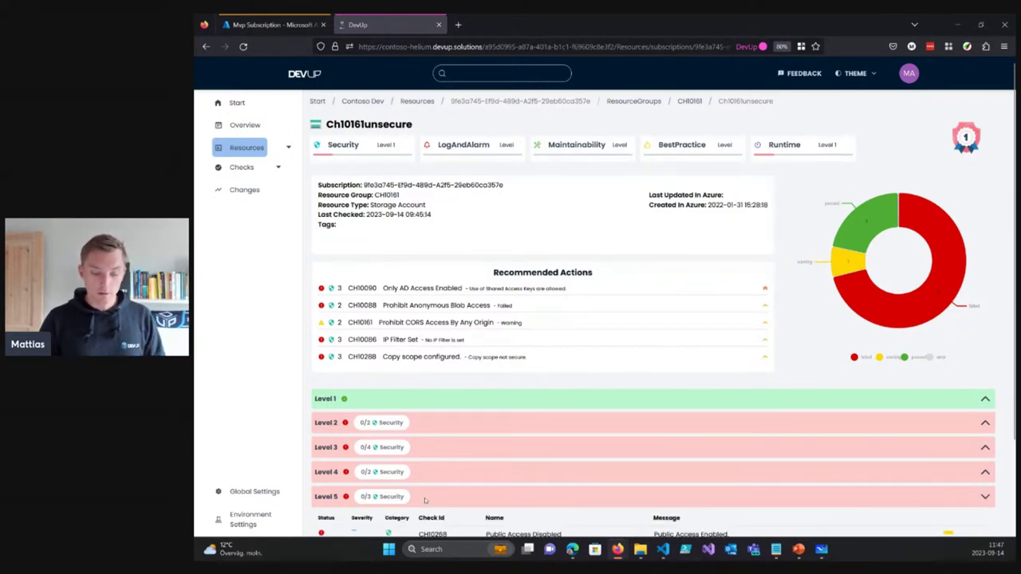
scroll(423, 499, "down", 3)
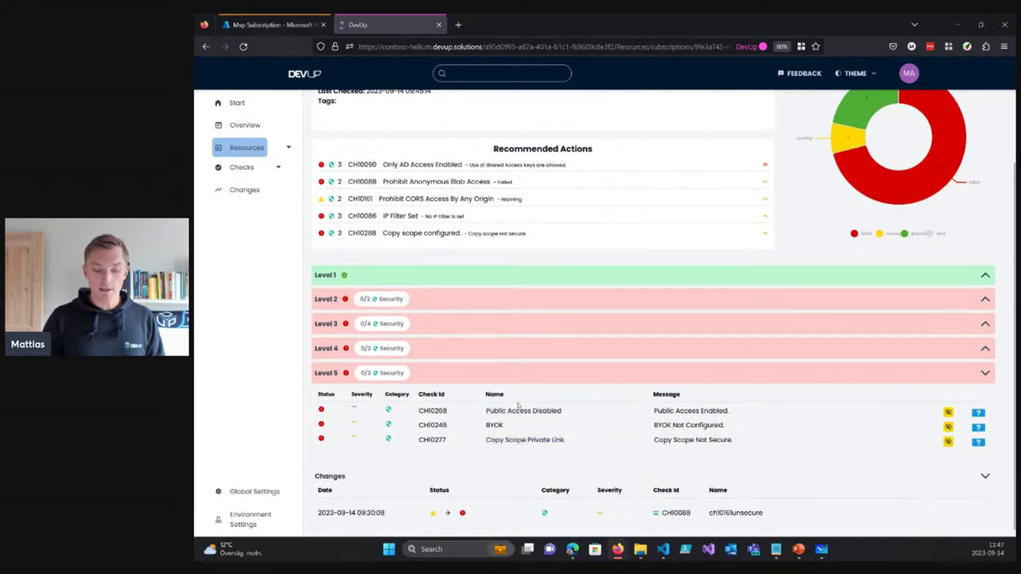
left_click(494, 347)
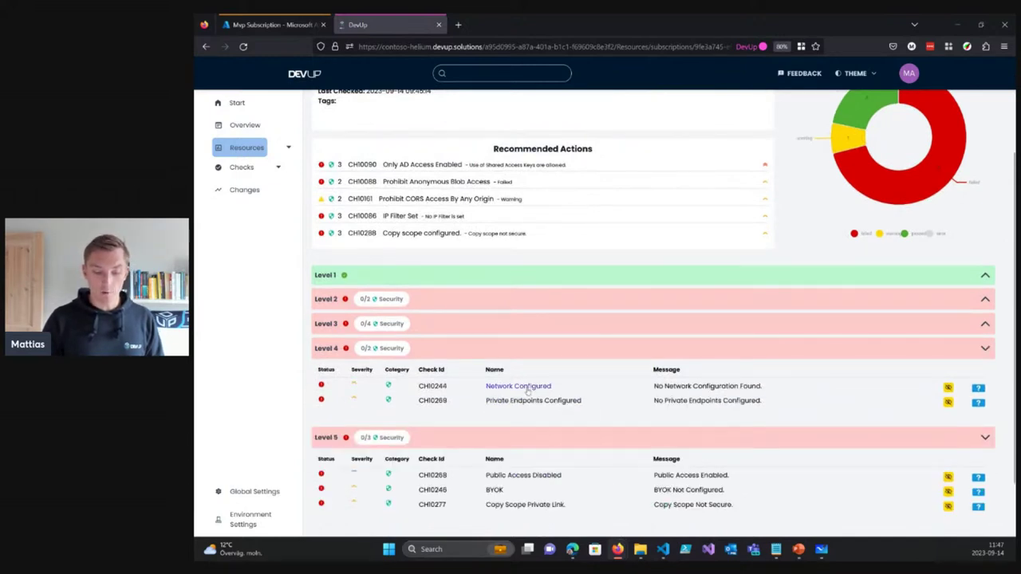
left_click(435, 276)
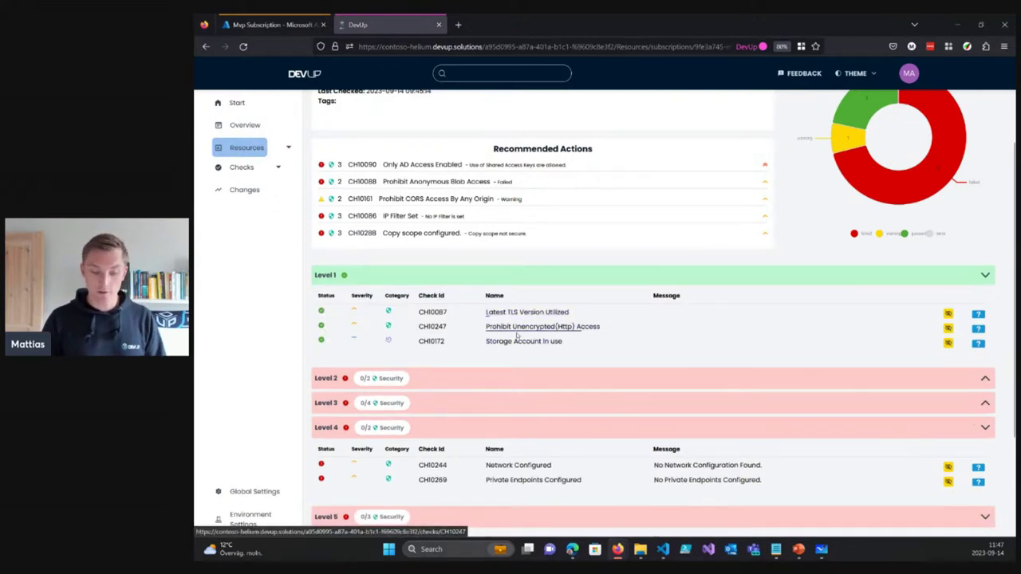
left_click(513, 375)
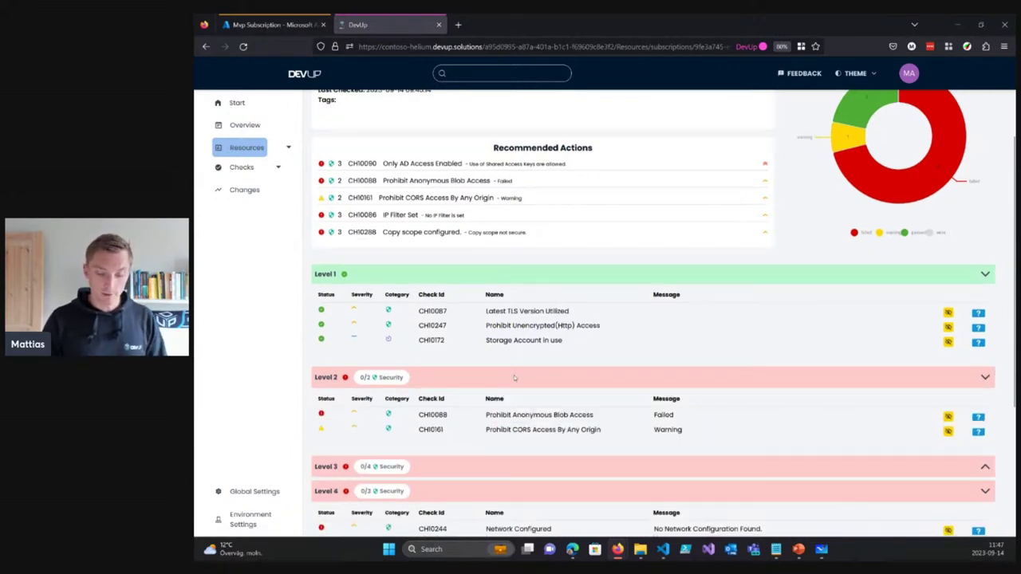
scroll(514, 375, "down", 1)
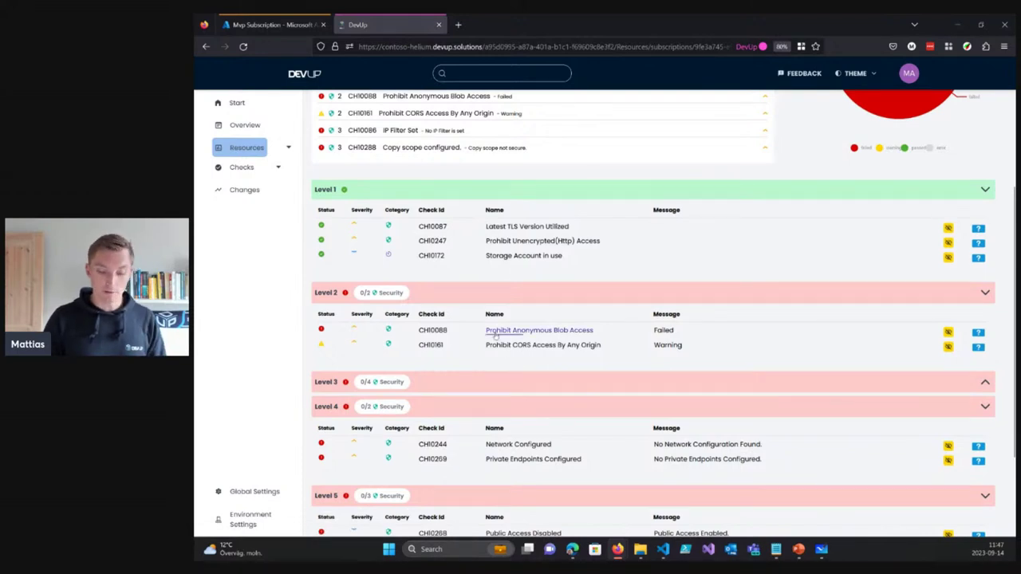
left_click(497, 383)
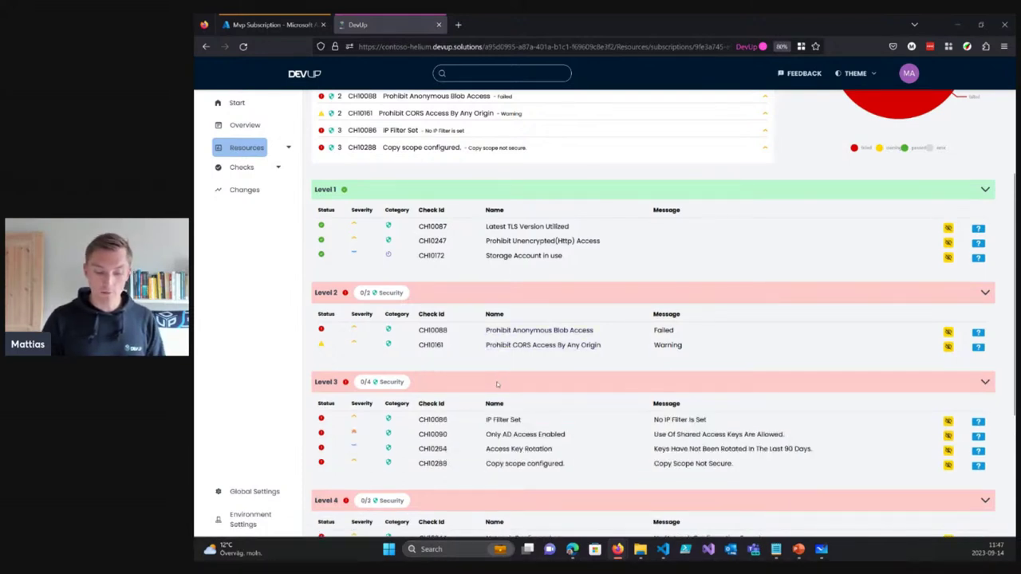
scroll(497, 384, "down", 2)
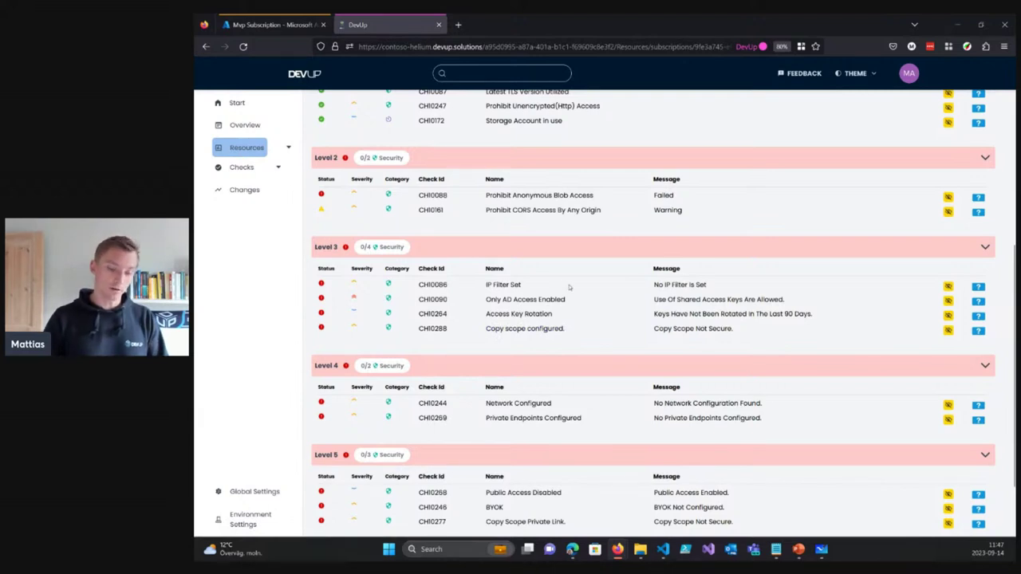
scroll(570, 287, "up", 1)
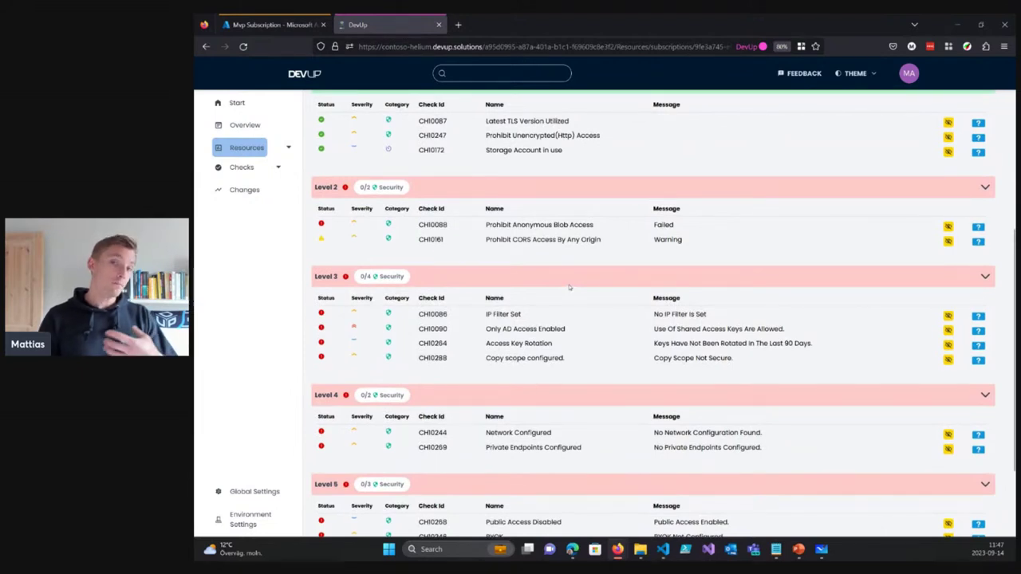
scroll(570, 284, "down", 3)
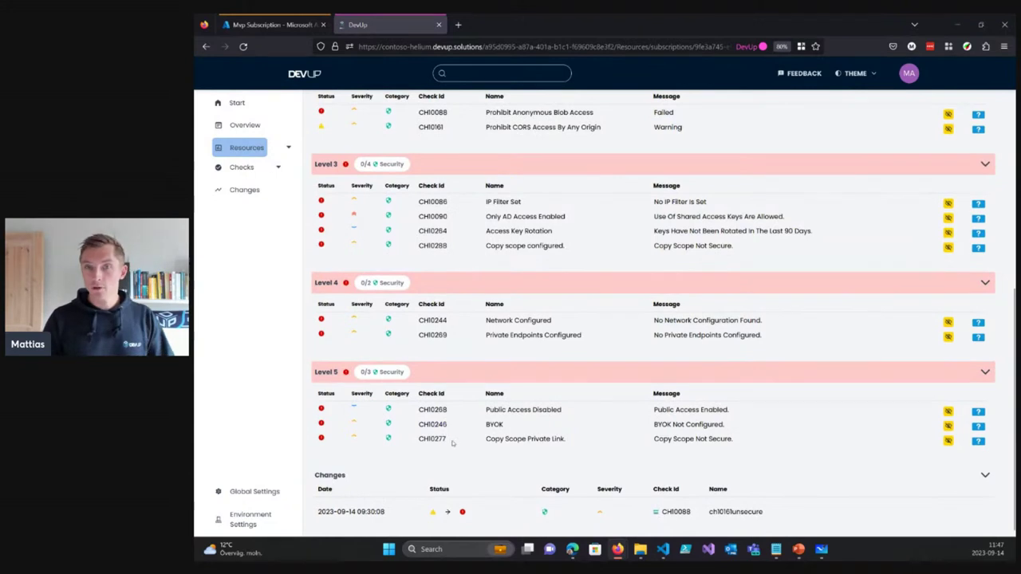
scroll(543, 305, "up", 2)
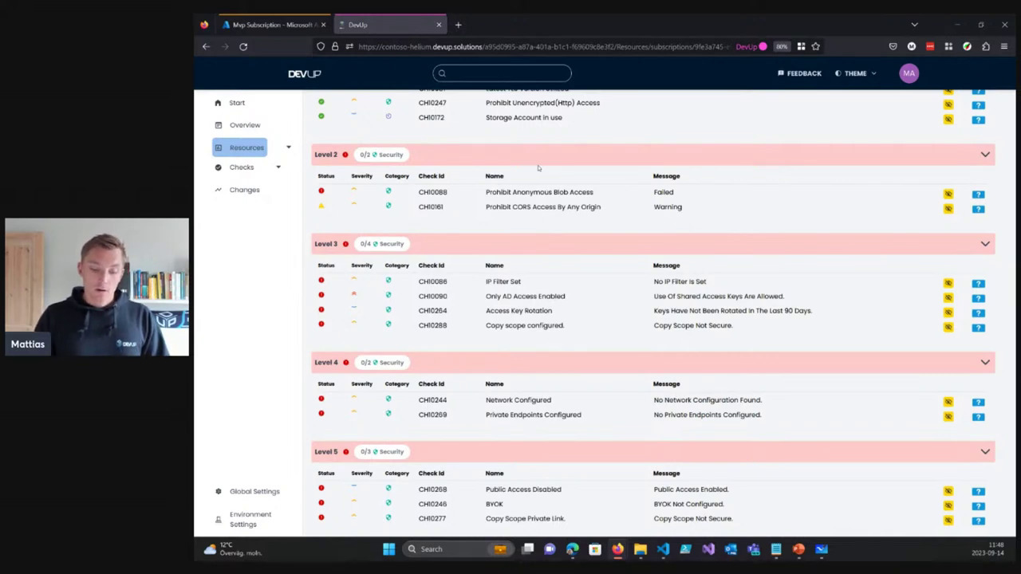
Switch to Microsoft Whiteboard and handwrite a short circled note below the Storage Account box and its static keys remark
mouse_move(798, 549)
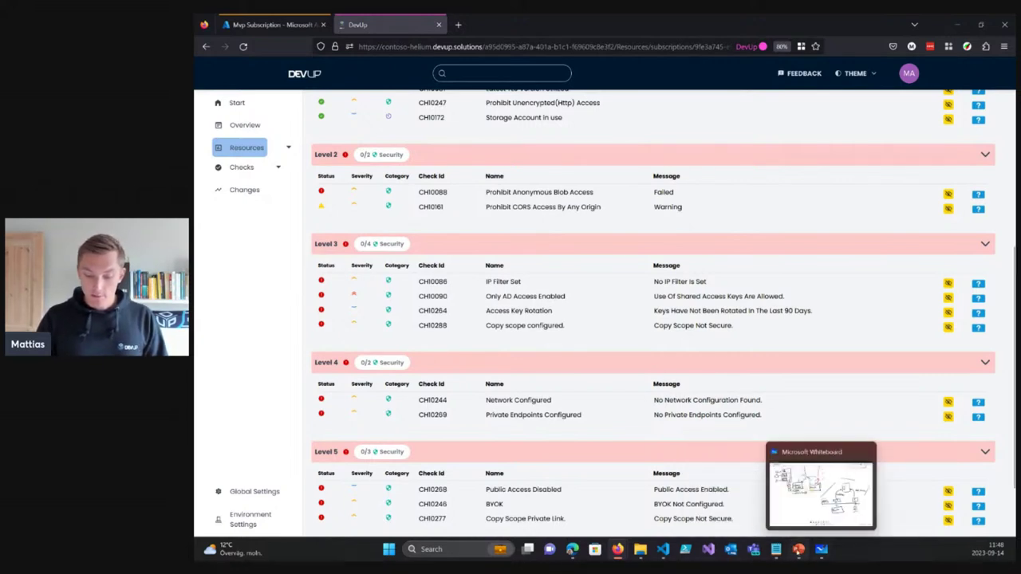
left_click(822, 490)
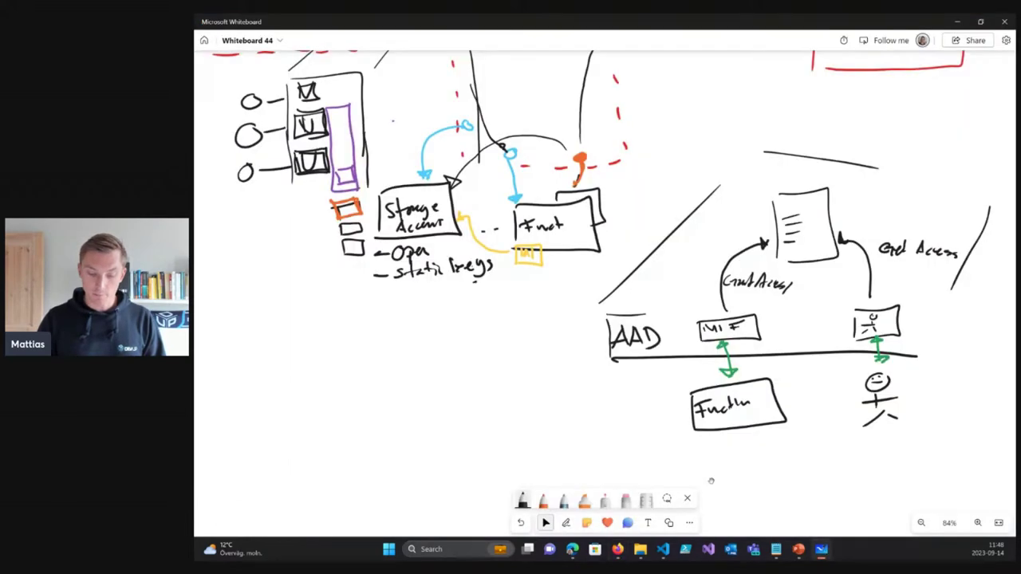
scroll(711, 481, "down", 3)
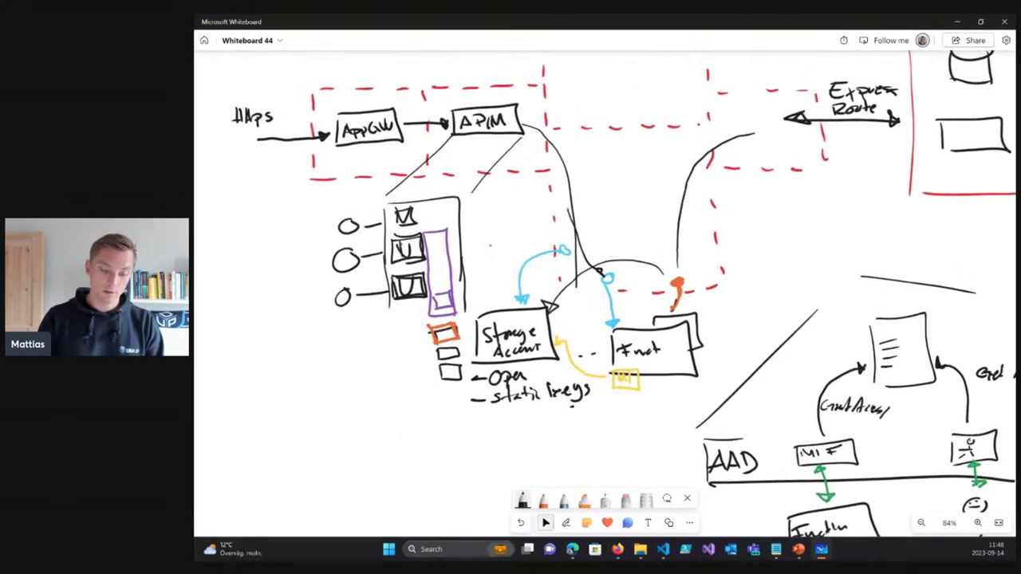
scroll(421, 457, "down", 2)
mouse_move(461, 434)
left_mouse_down()
mouse_move(457, 450)
mouse_move(467, 453)
left_mouse_up()
mouse_move(471, 434)
left_mouse_down()
mouse_move(490, 467)
mouse_move(512, 433)
left_mouse_up()
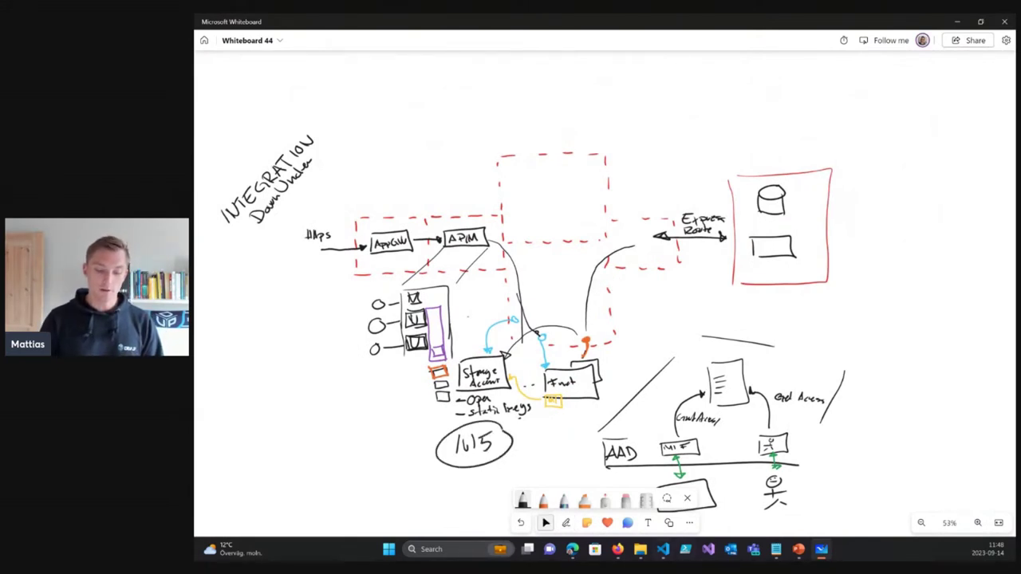
Switch back to DevUp in Firefox, read the explanation and solution for the Copy scope configured check, and close its help
left_click(616, 556)
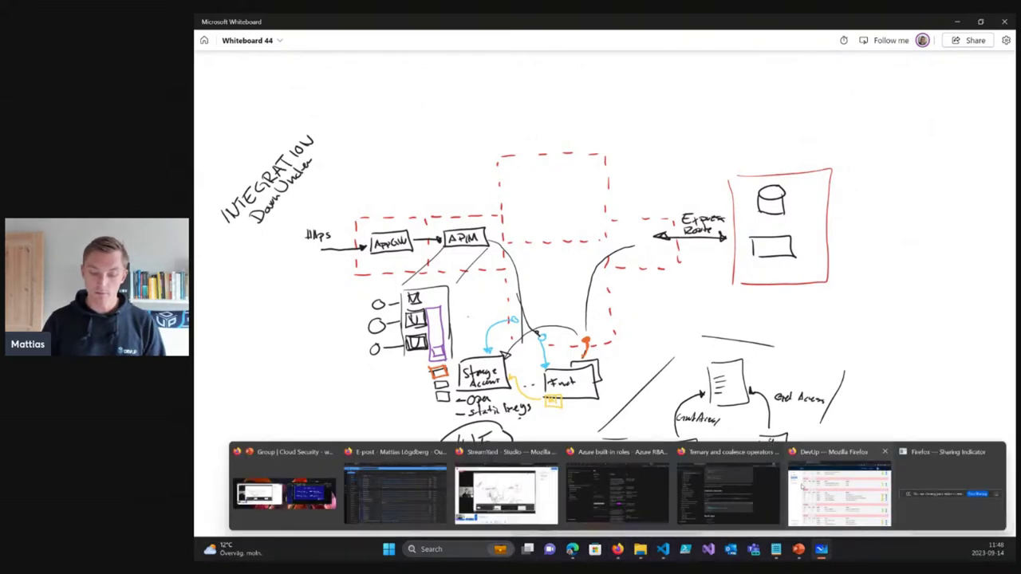
left_click(811, 487)
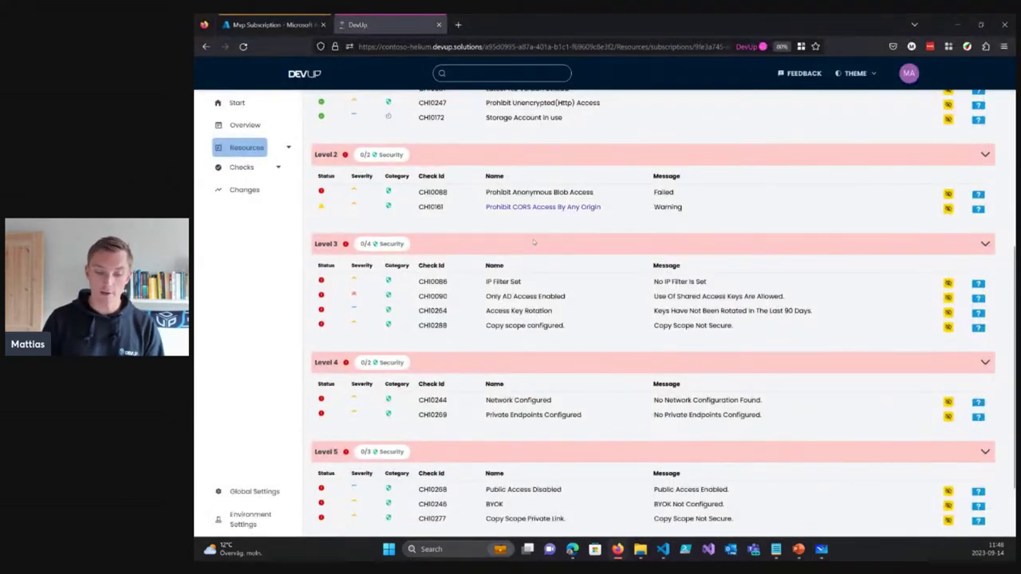
scroll(593, 285, "up", 2)
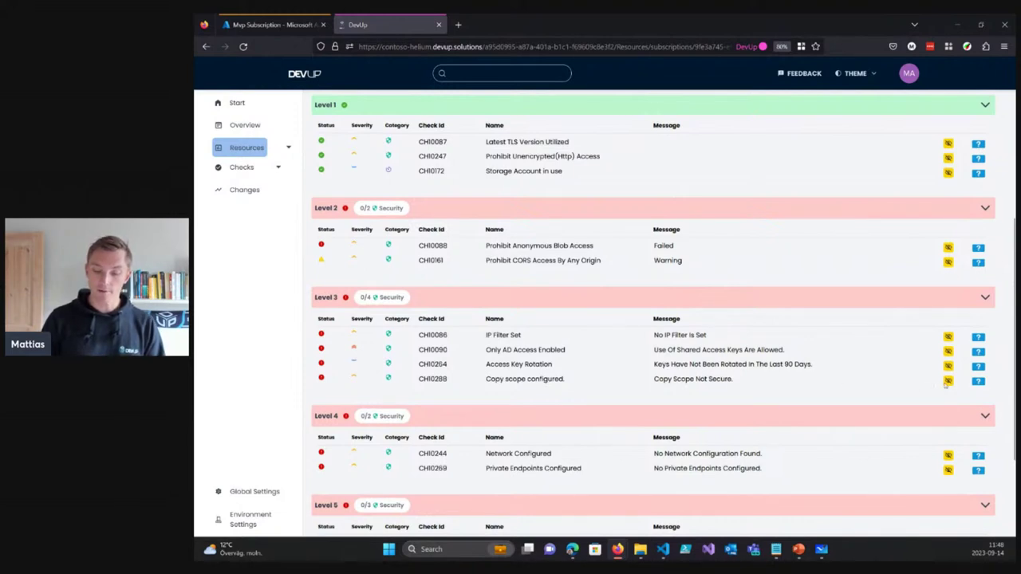
left_click(979, 382)
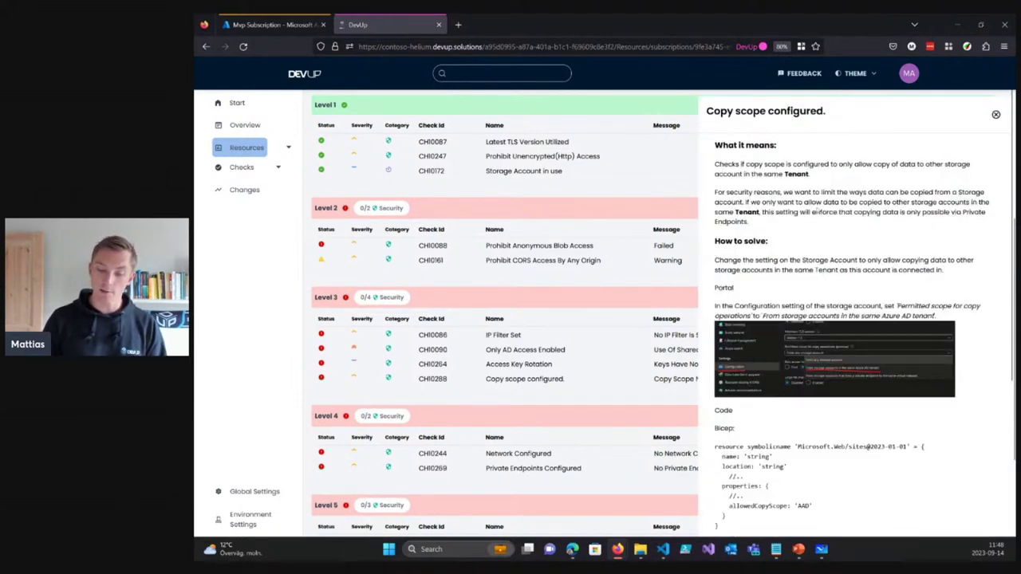
triple_click(821, 191)
left_click(817, 240)
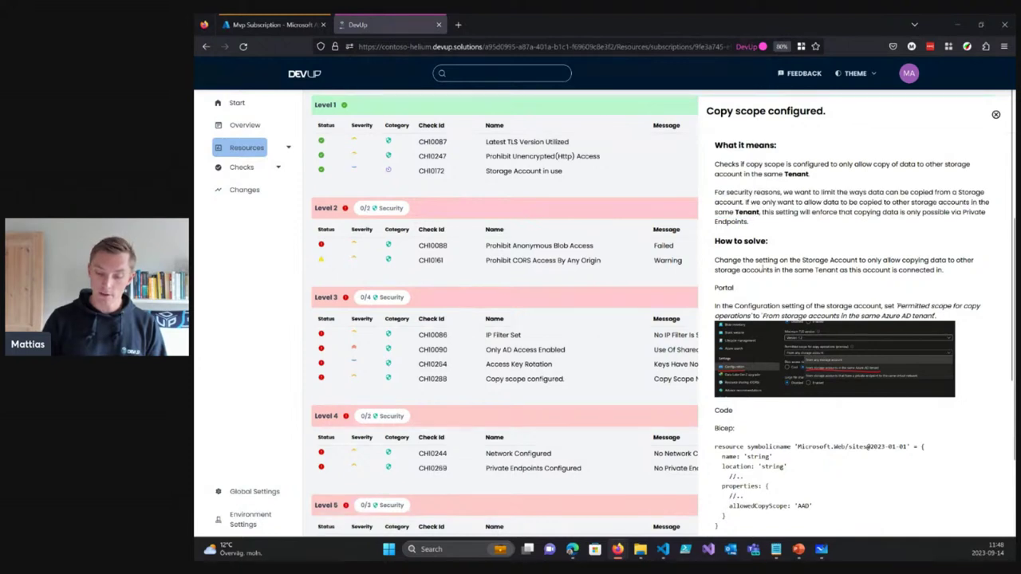
scroll(762, 444, "down", 1)
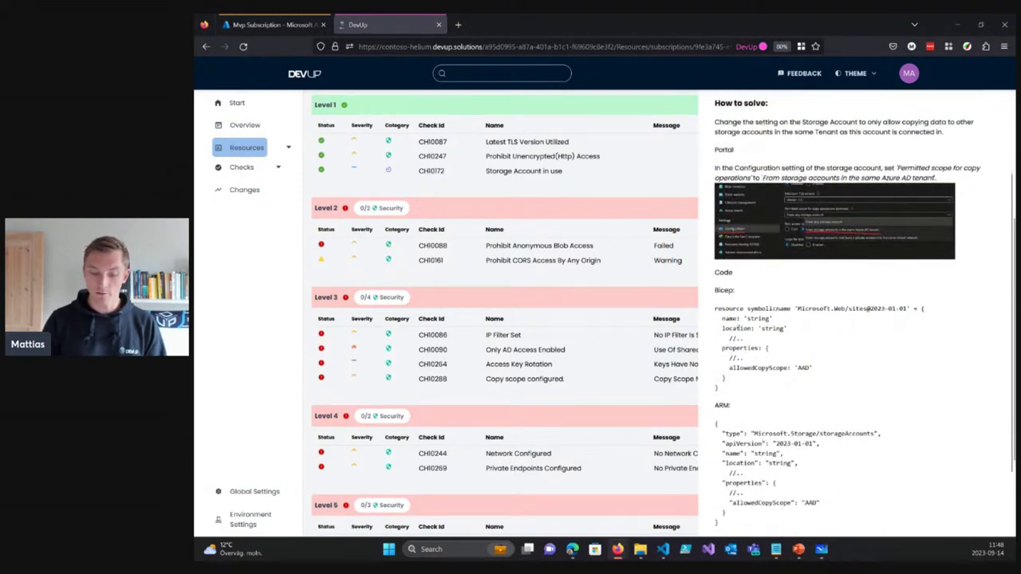
scroll(779, 361, "down", 2)
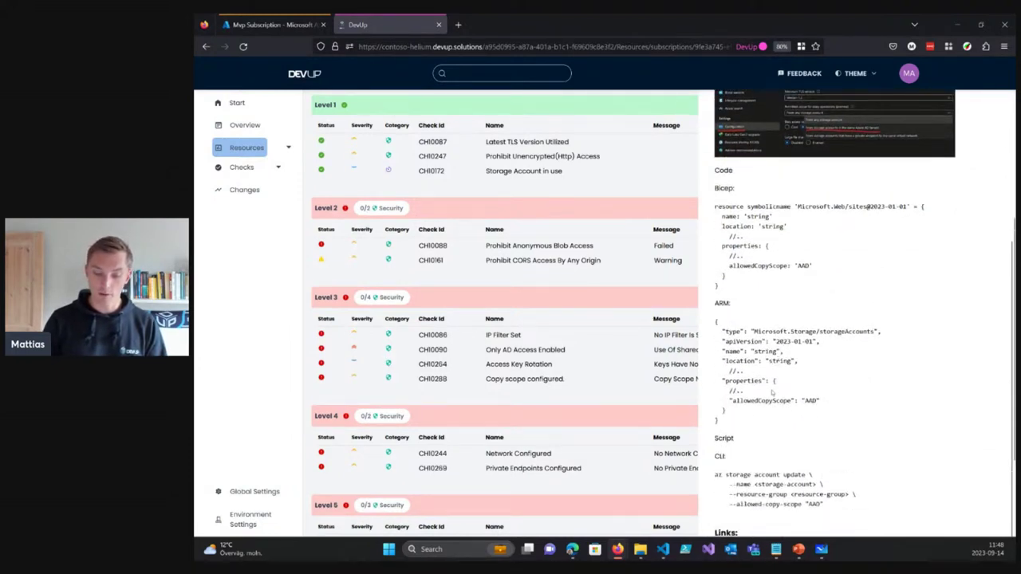
scroll(763, 222, "up", 2)
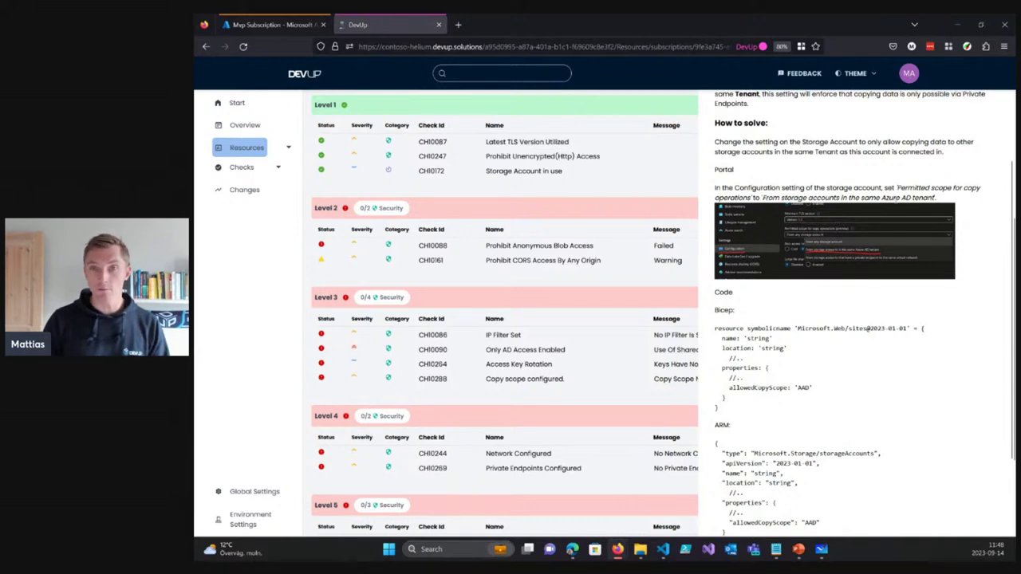
scroll(899, 196, "up", 2)
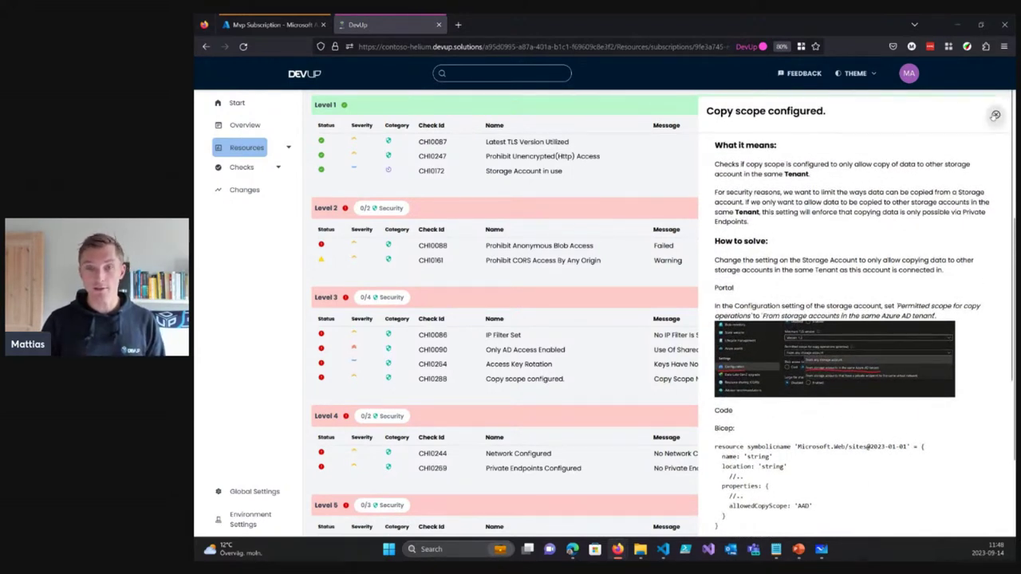
left_click(995, 115)
Switch to the PowerPoint slide show and advance from the Available tooling slide to the Thank you slide
mouse_move(798, 554)
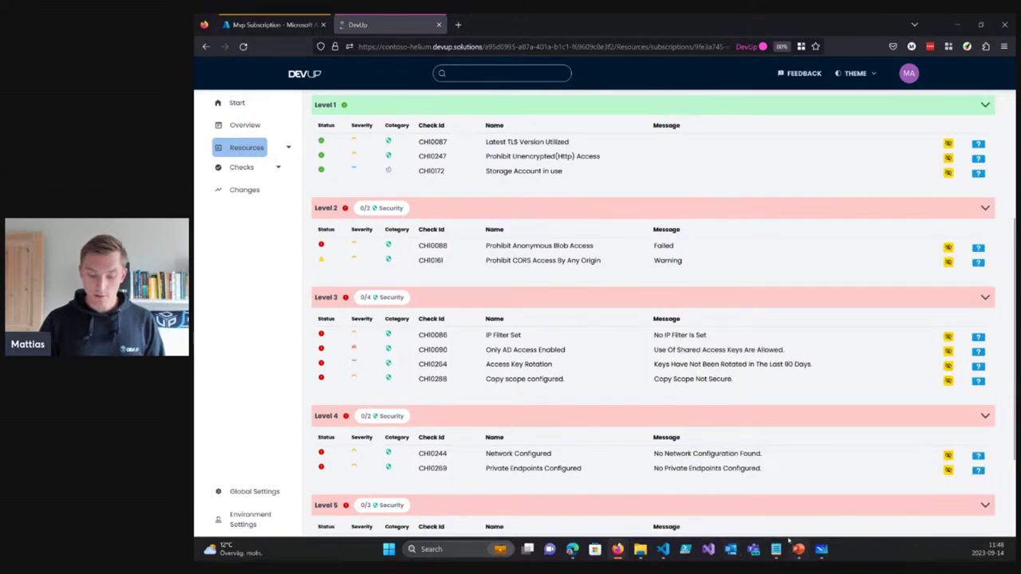
left_click(844, 491)
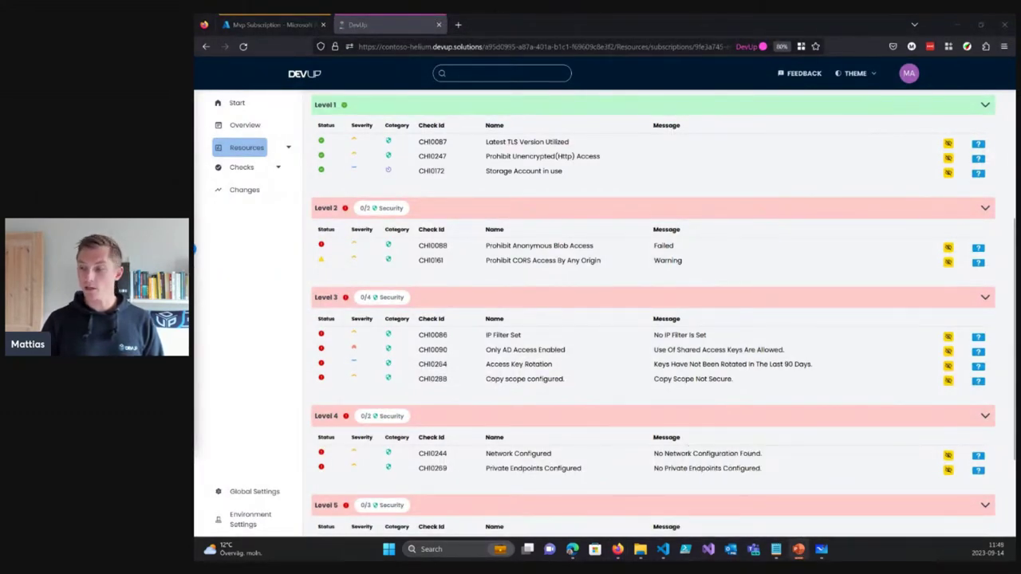
key("alt+Tab")
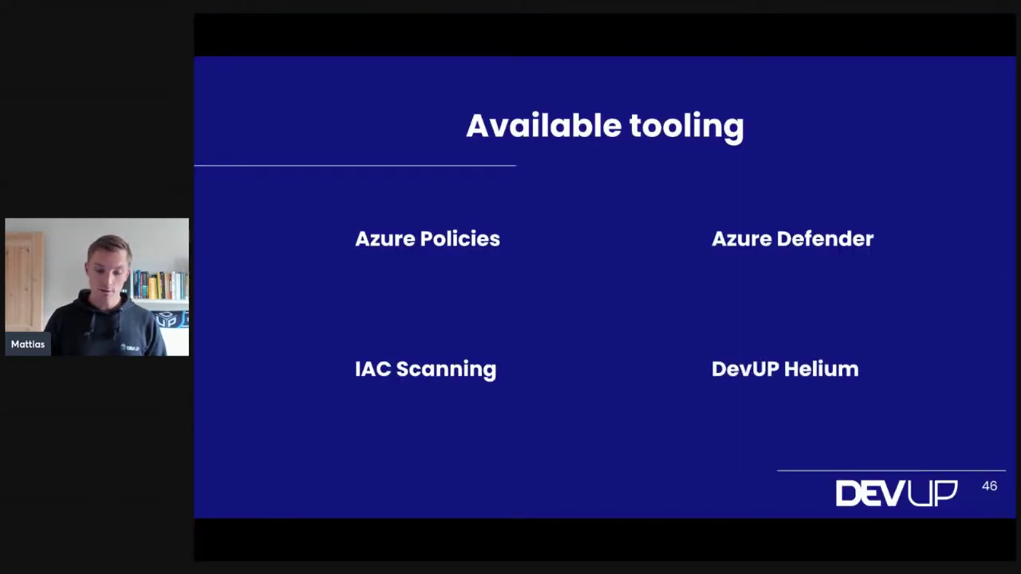
key("Right")
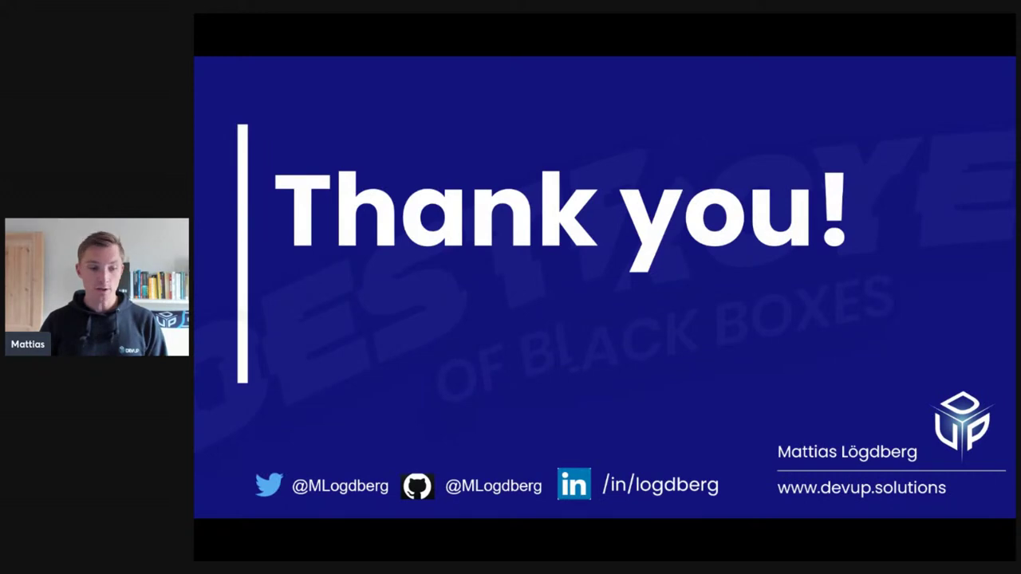